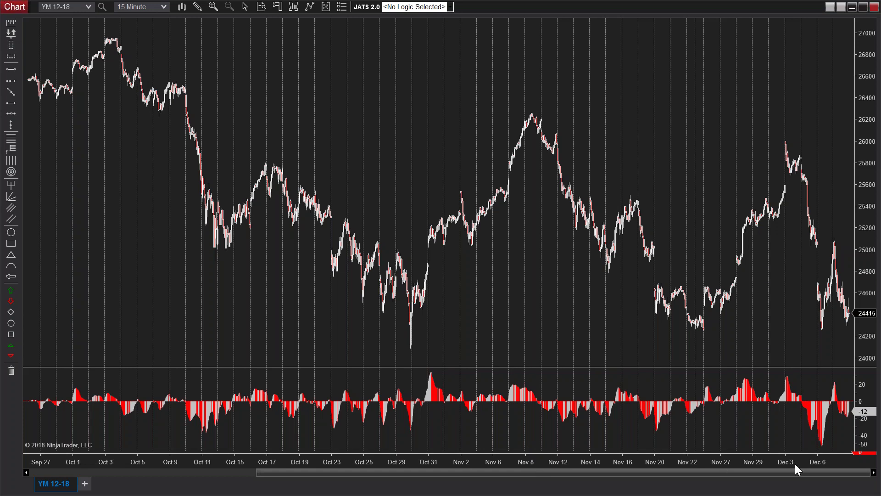
# Draw an ascending trend line from the late-October low near 24100 to about 24300 at the latest bar
pyautogui.moveTo(788, 471); pyautogui.dragTo(762, 478)
pyautogui.click(409, 346)
pyautogui.click(855, 323)
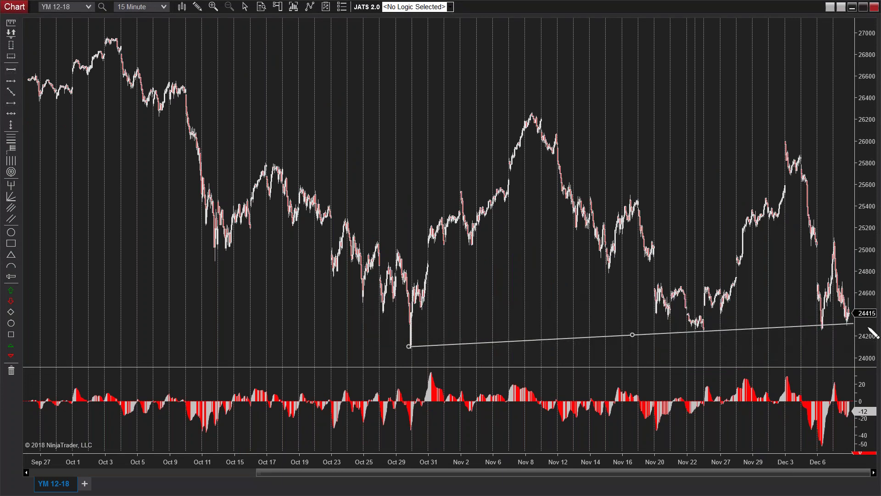
pyautogui.click(872, 333)
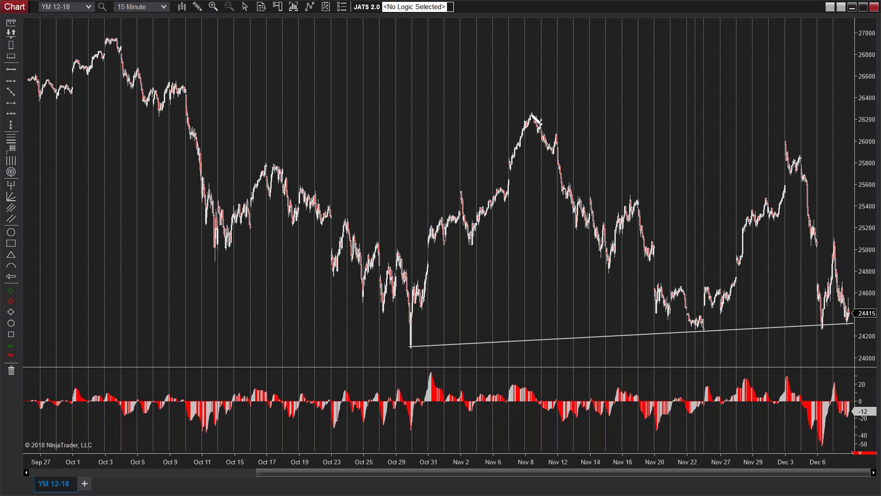
# Measure the drop from the November 8 high down to the trend line at the late-November low
pyautogui.click(532, 112)
pyautogui.click(613, 194)
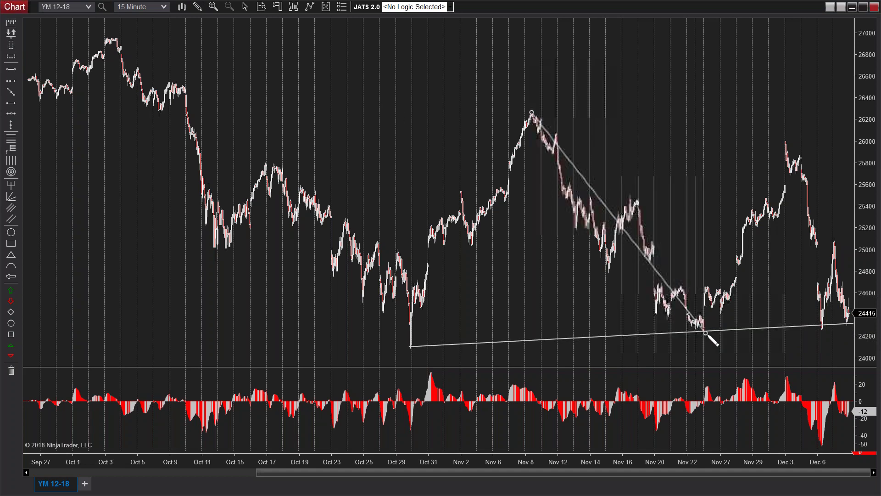
pyautogui.click(706, 331)
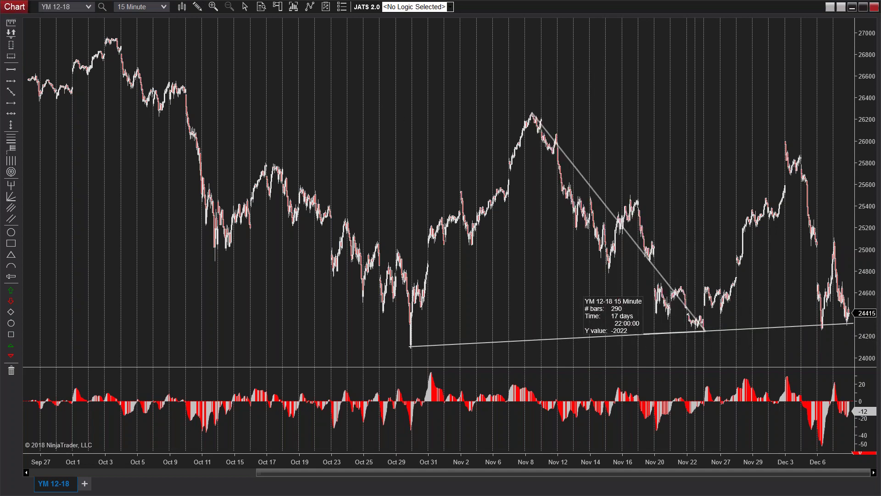
# Project the measured drop below the trend line, mark the target with a horizontal line at about 22200, and remove the ruler
pyautogui.moveTo(877, 303)
pyautogui.mouseDown()
pyautogui.moveTo(854, 267)
pyautogui.moveTo(824, 137)
pyautogui.mouseUp()
pyautogui.moveTo(629, 89); pyautogui.dragTo(853, 305)
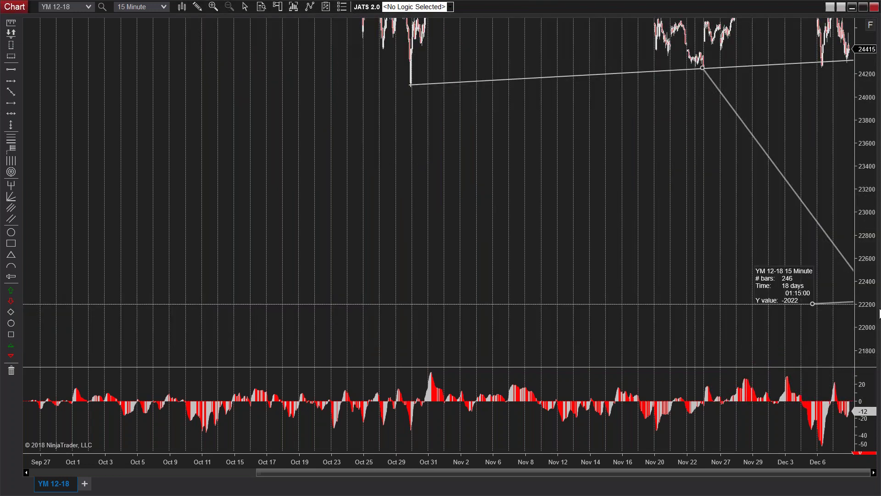
pyautogui.rightClick(786, 181)
pyautogui.click(714, 207)
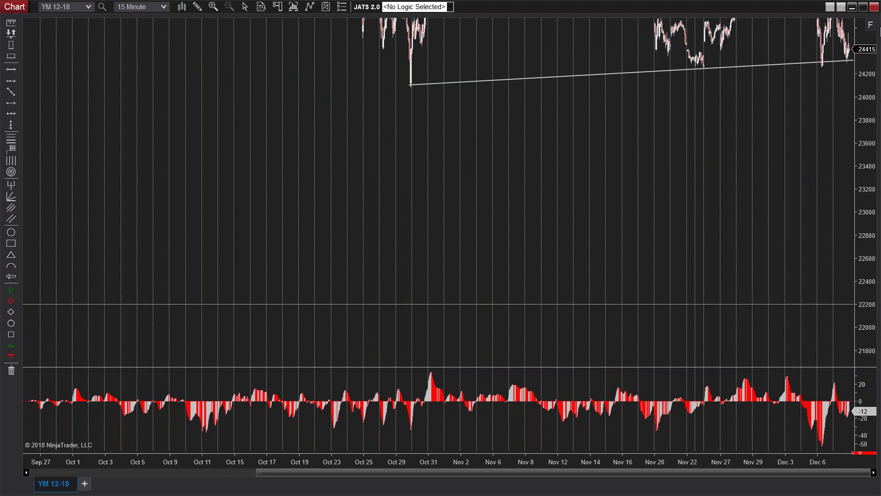
# Switch the chart to daily bars and temporarily highlight the target line, the drop to it and the 2018 lows near 23200
pyautogui.click(158, 7)
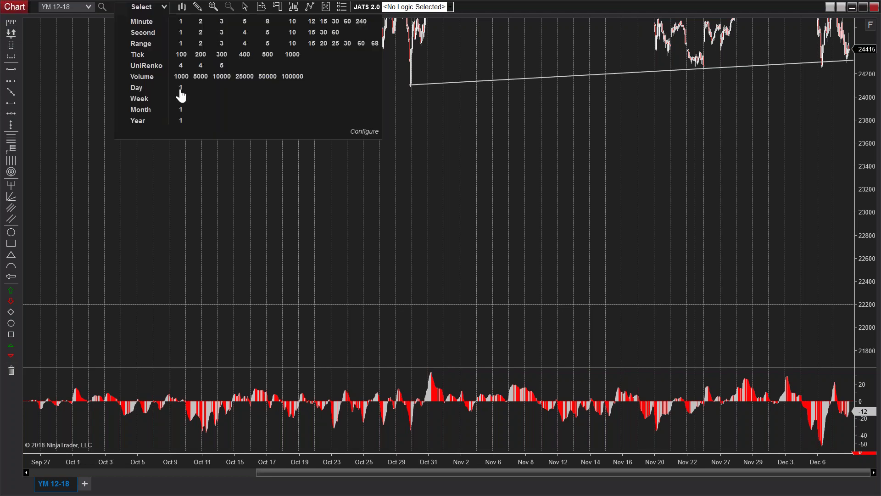
pyautogui.click(181, 90)
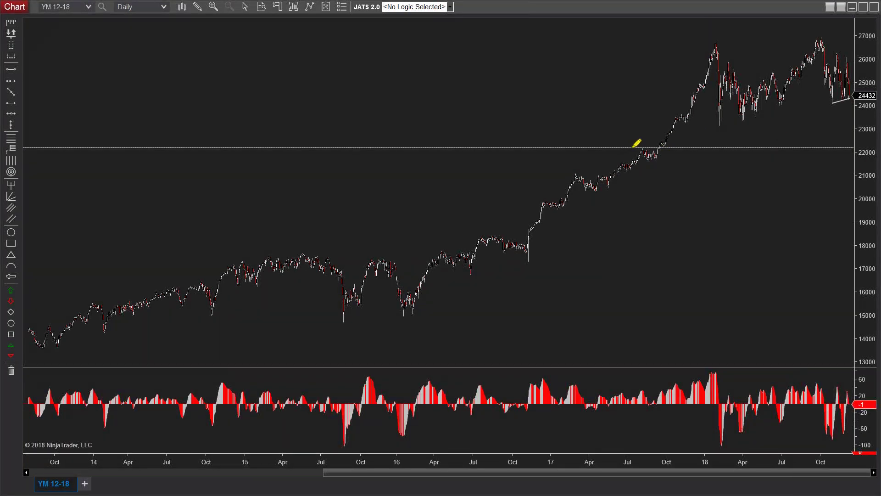
pyautogui.moveTo(632, 147); pyautogui.dragTo(878, 148)
pyautogui.moveTo(849, 90); pyautogui.dragTo(850, 146)
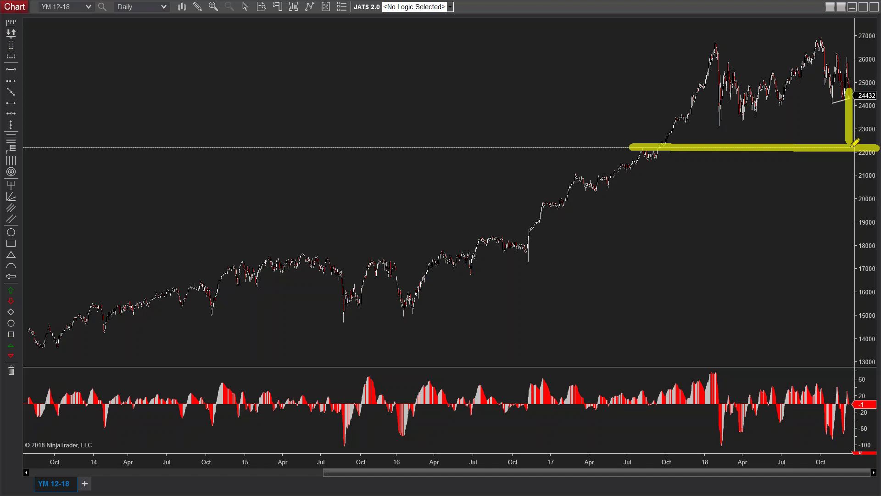
pyautogui.moveTo(706, 123); pyautogui.dragTo(863, 119)
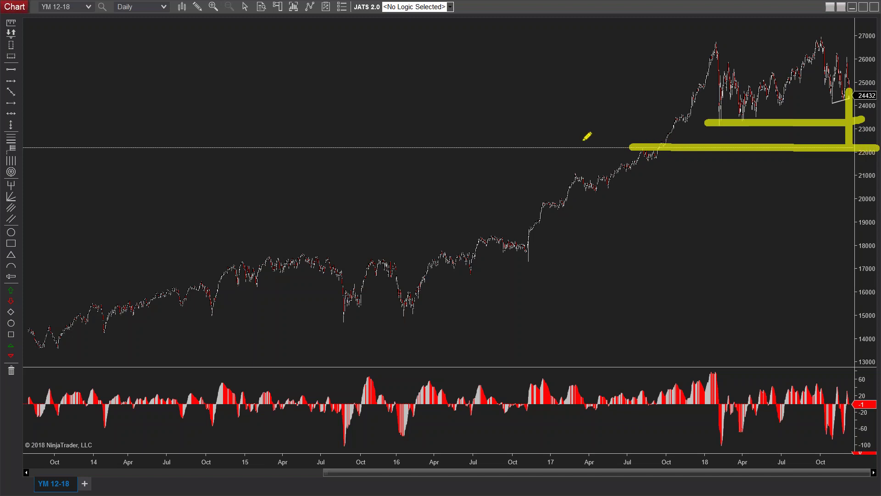
pyautogui.press('Escape')
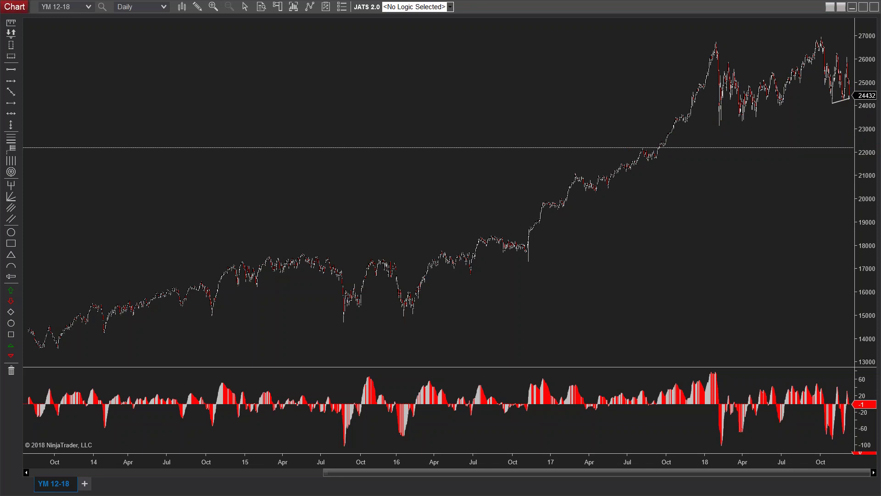
# Switch the chart back to 15-minute bars and remove the ascending trend line under the lows
pyautogui.click(152, 9)
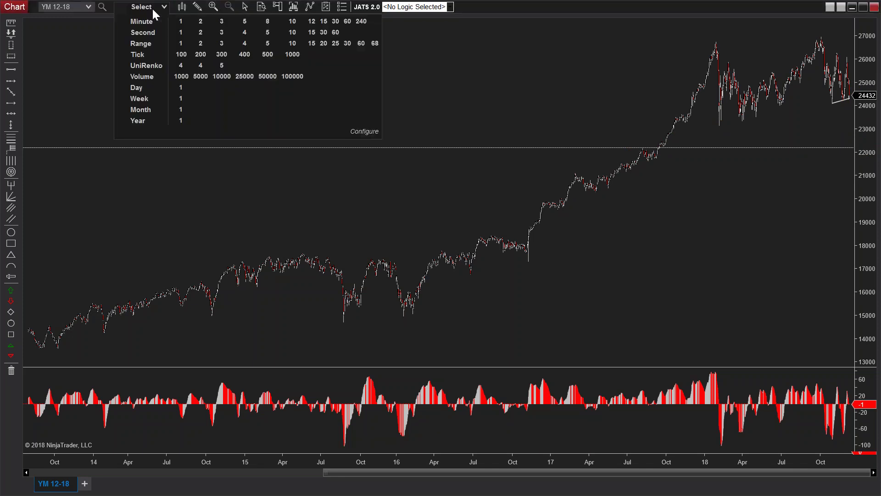
pyautogui.click(324, 21)
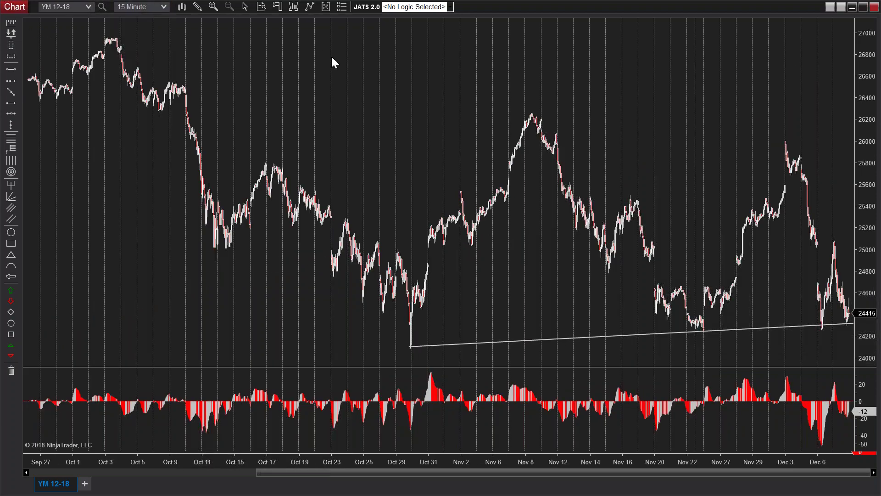
pyautogui.moveTo(560, 466); pyautogui.dragTo(233, 468)
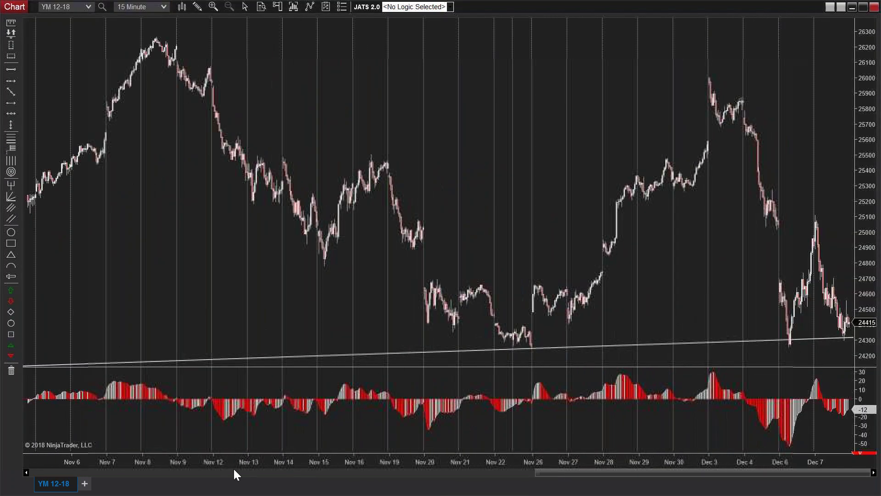
pyautogui.moveTo(393, 462); pyautogui.dragTo(362, 456)
pyautogui.rightClick(528, 348)
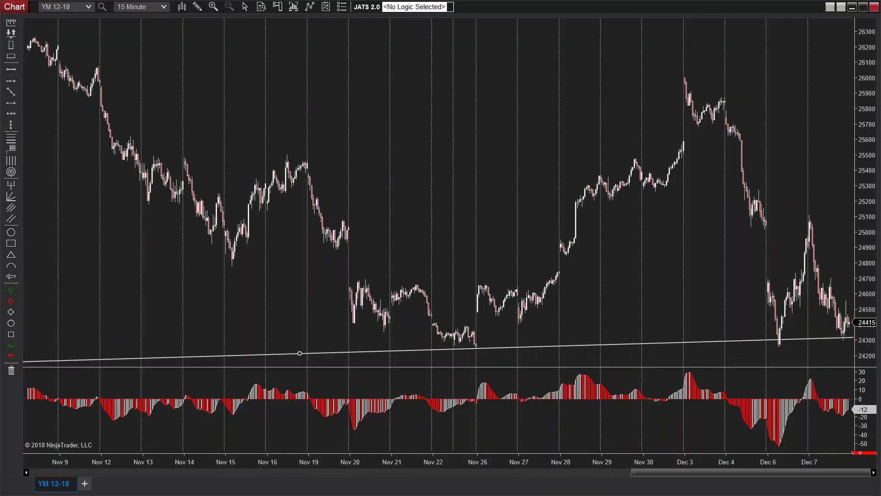
pyautogui.click(568, 364)
pyautogui.moveTo(588, 455); pyautogui.dragTo(407, 490)
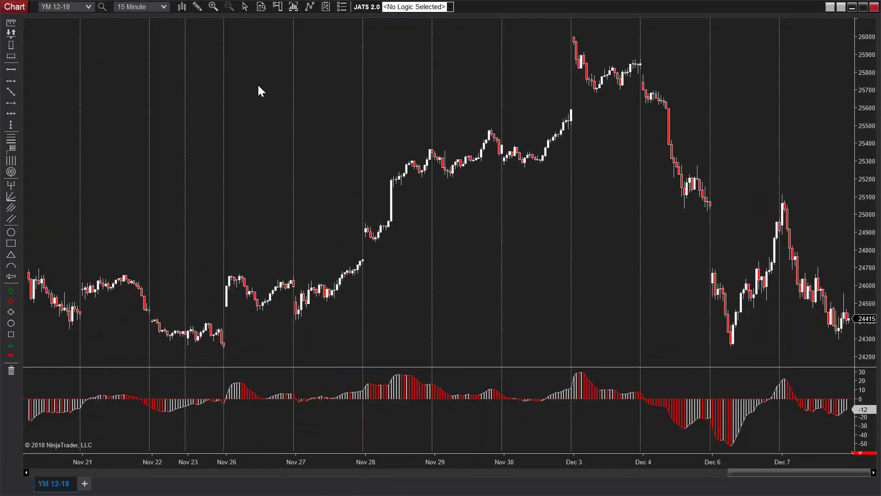
# Add JATSLRTLines from the JATSIndicators folder to the chart's configured indicators
pyautogui.rightClick(325, 134)
pyautogui.click(362, 196)
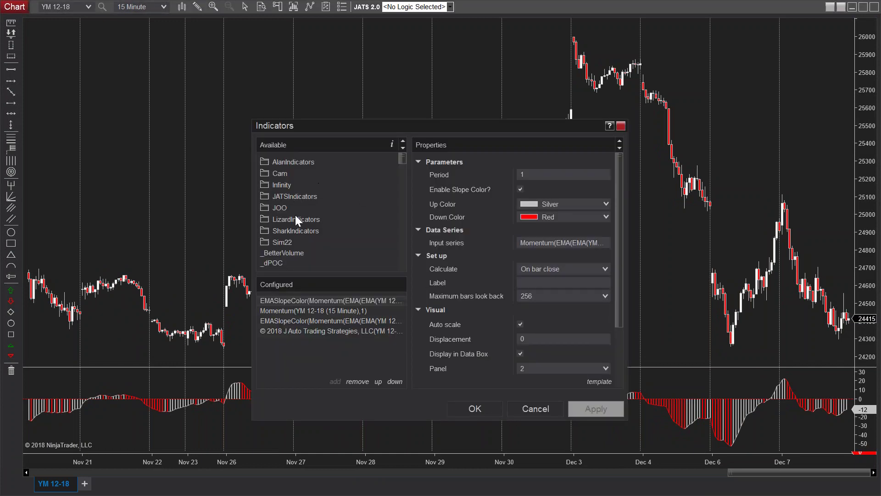
pyautogui.click(303, 197)
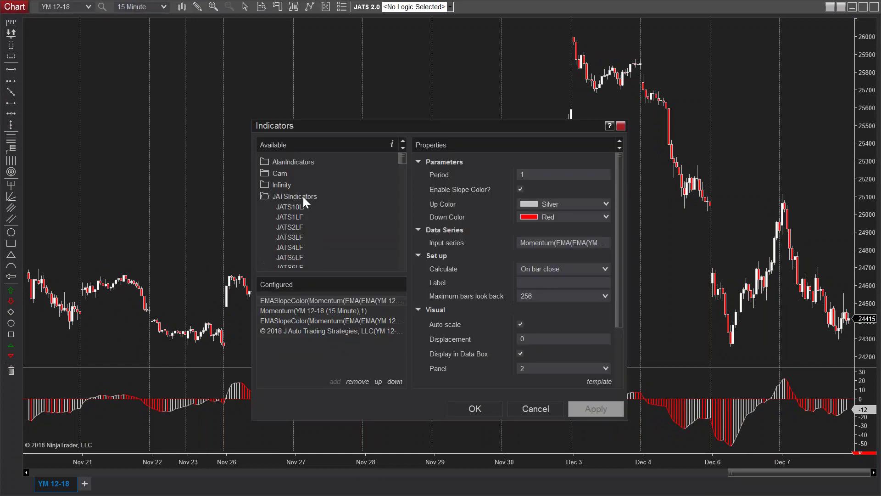
pyautogui.moveTo(405, 157); pyautogui.dragTo(404, 158)
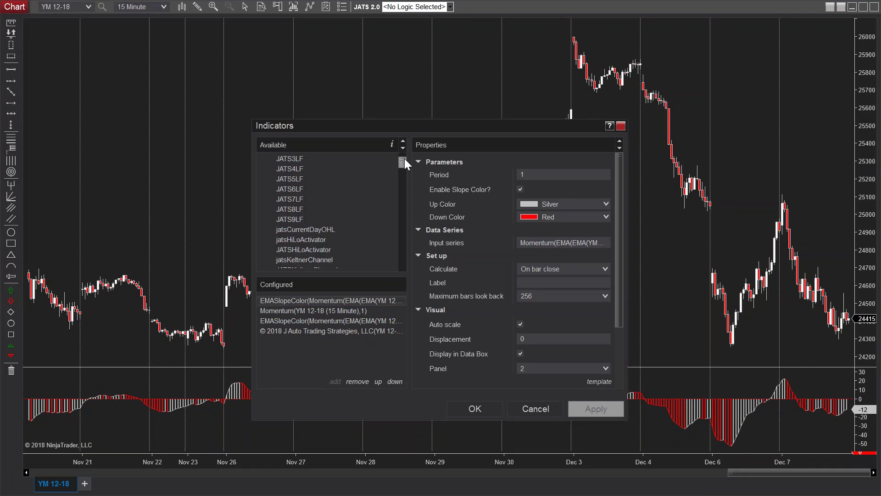
pyautogui.scroll(-1, 324, 255)
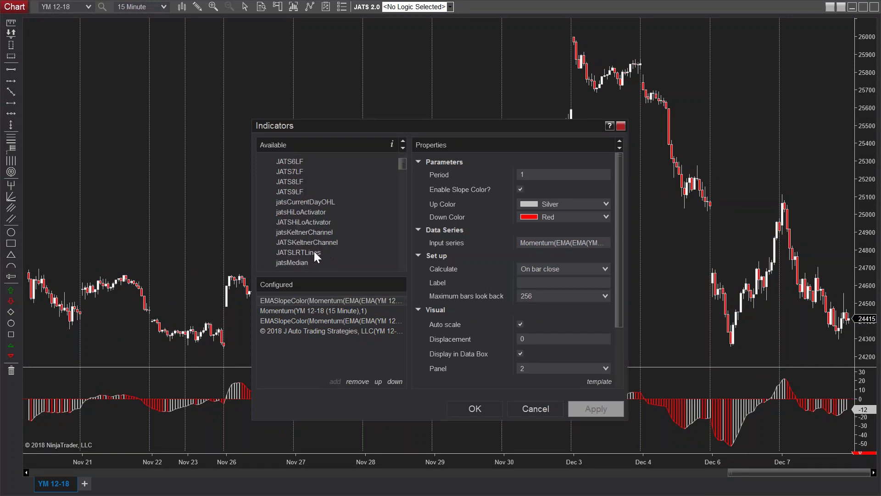
pyautogui.doubleClick(313, 252)
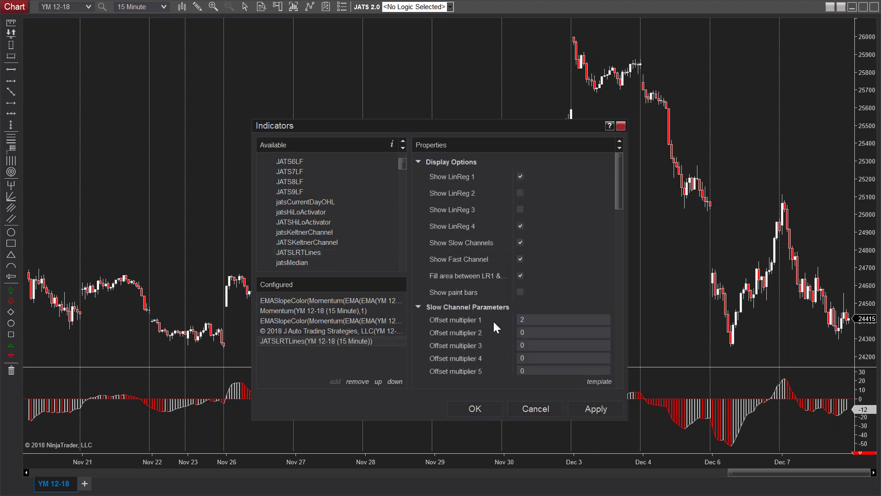
# Review the JATSLRTLines display and channel parameters and apply the indicator to the chart with its default settings
pyautogui.moveTo(619, 197); pyautogui.dragTo(619, 218)
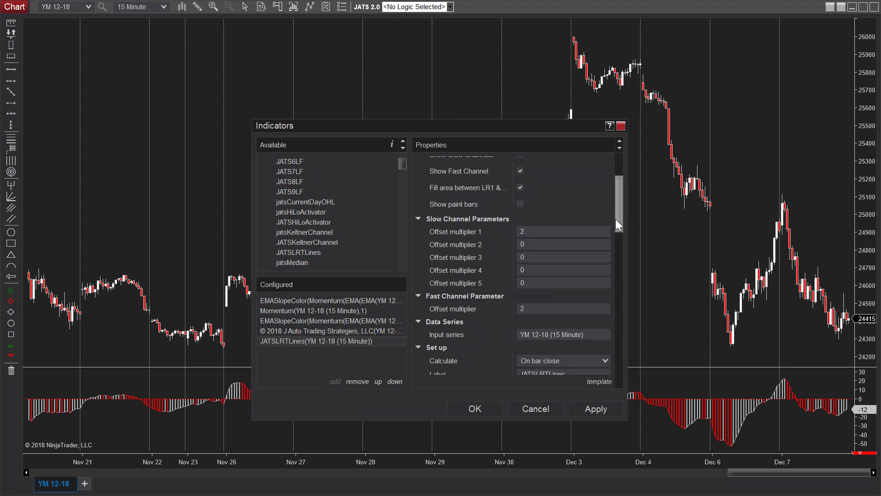
pyautogui.moveTo(616, 219); pyautogui.dragTo(616, 195)
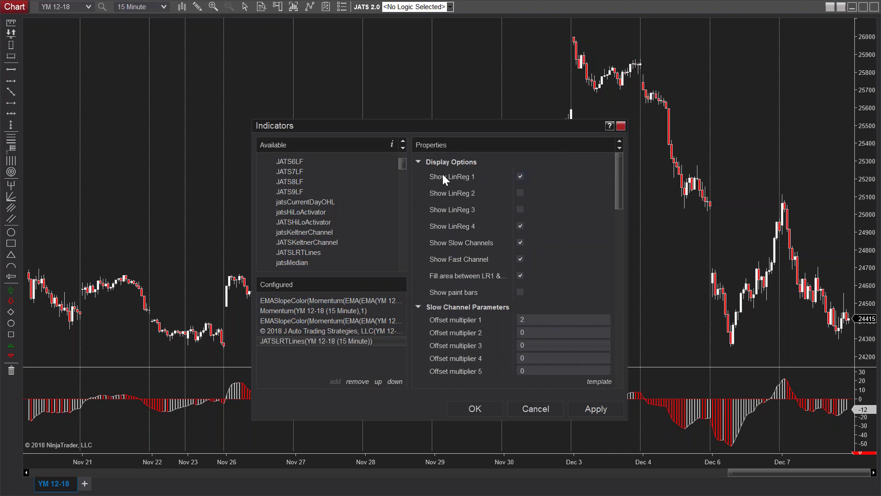
pyautogui.moveTo(621, 178); pyautogui.dragTo(624, 213)
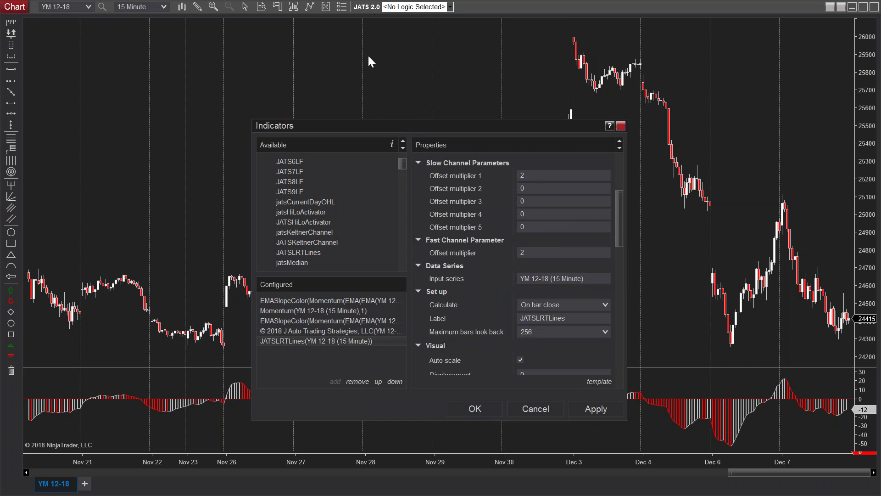
pyautogui.click(477, 408)
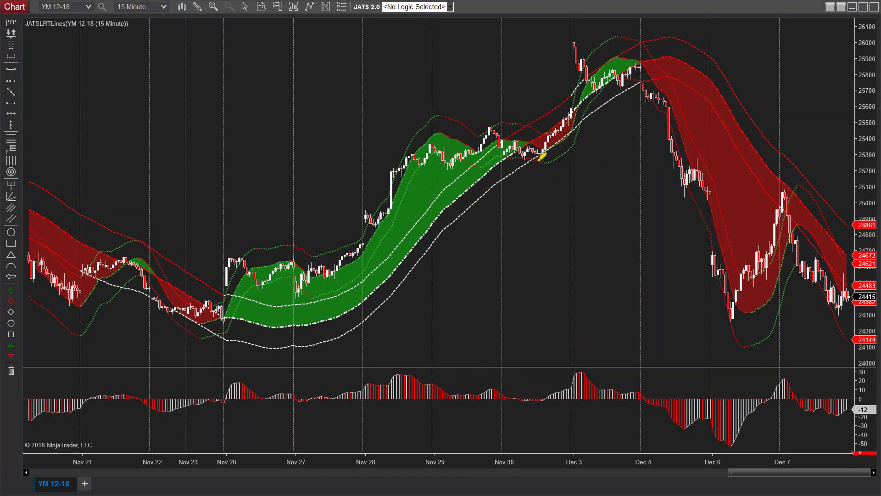
# Temporarily highlight the price reactions at the regression lines around November 26, 28 and 30 and December 7
pyautogui.moveTo(533, 161); pyautogui.dragTo(569, 143)
pyautogui.moveTo(370, 244); pyautogui.dragTo(398, 194)
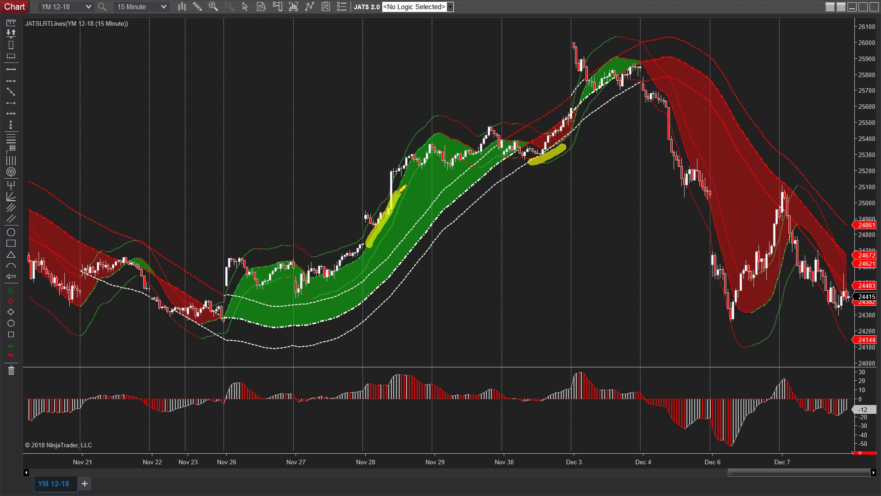
pyautogui.moveTo(774, 173); pyautogui.dragTo(801, 199)
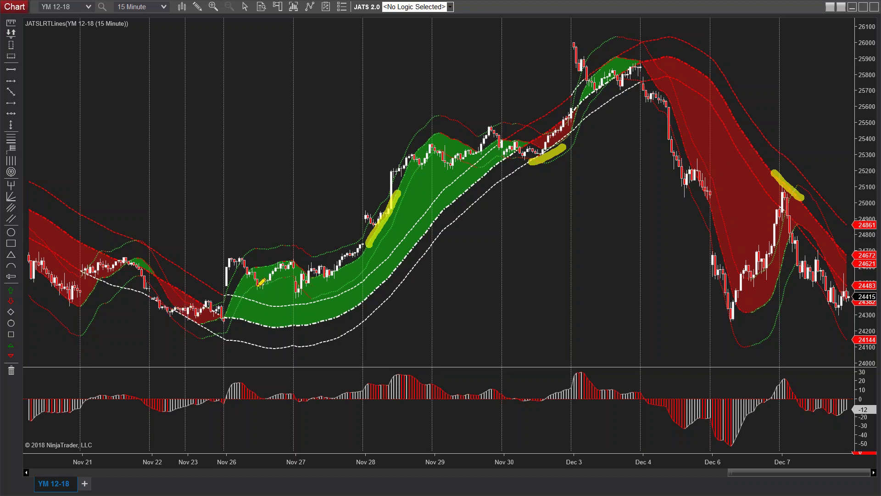
pyautogui.moveTo(252, 289); pyautogui.dragTo(275, 284)
pyautogui.press('Escape')
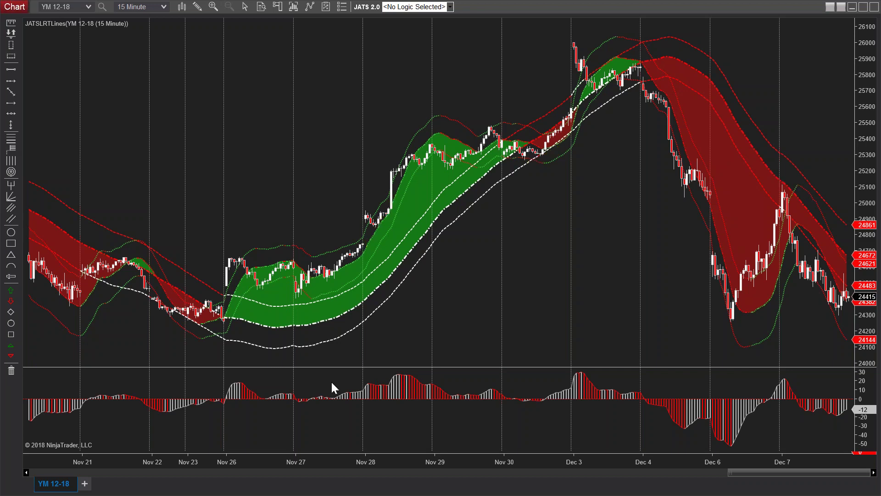
# Draw a small ellipse around the November 26 pullback low inside the green channel and remove it
pyautogui.click(14, 241)
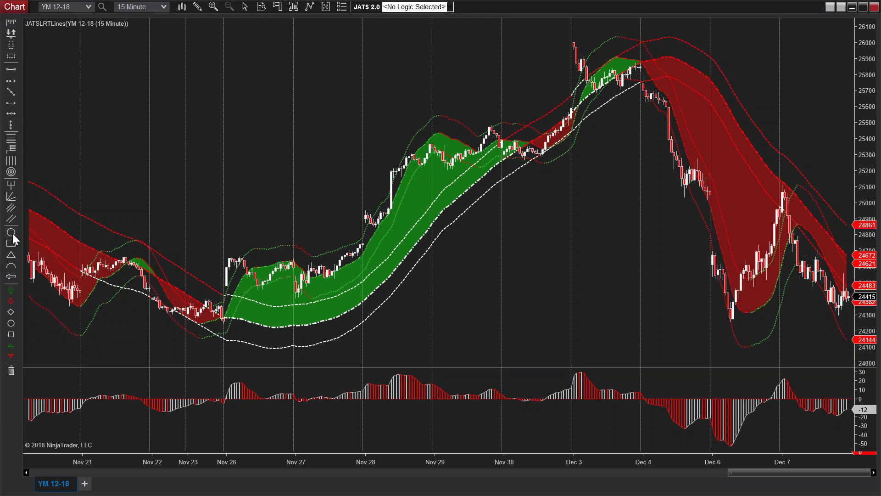
pyautogui.moveTo(256, 280)
pyautogui.mouseDown()
pyautogui.moveTo(276, 296)
pyautogui.moveTo(268, 291)
pyautogui.mouseUp()
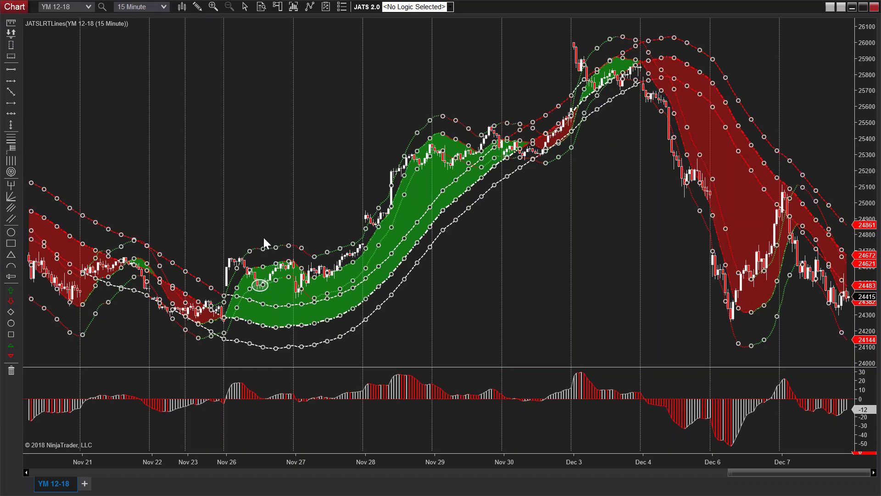
pyautogui.doubleClick(258, 297)
pyautogui.click(475, 409)
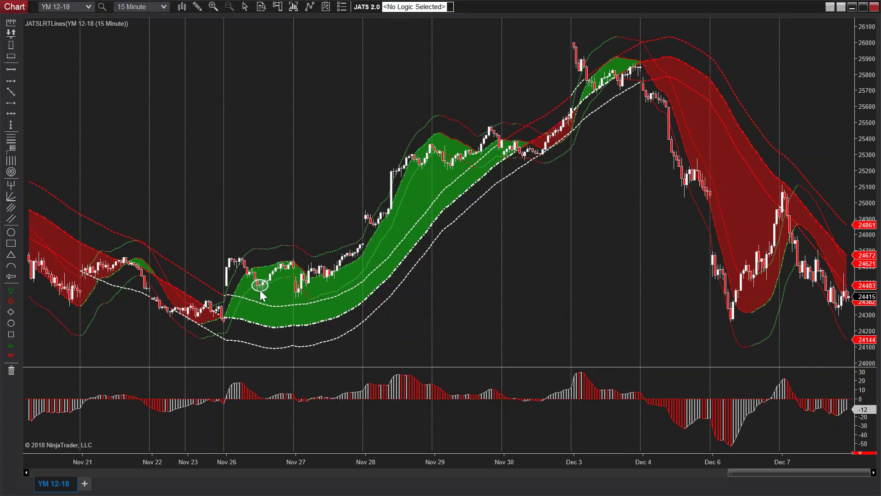
pyautogui.rightClick(261, 290)
pyautogui.click(274, 303)
# Temporarily highlight the regression line through November 26–28 and November 20–22, with marks above and below each stretch
pyautogui.moveTo(767, 473); pyautogui.dragTo(707, 476)
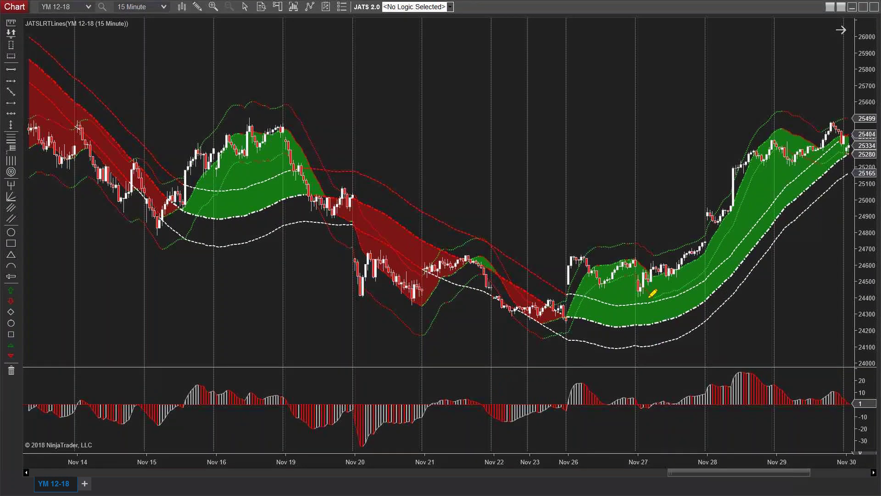
pyautogui.moveTo(575, 307)
pyautogui.mouseDown()
pyautogui.moveTo(588, 281)
pyautogui.moveTo(620, 261)
pyautogui.moveTo(654, 270)
pyautogui.moveTo(706, 244)
pyautogui.mouseUp()
pyautogui.click(627, 245)
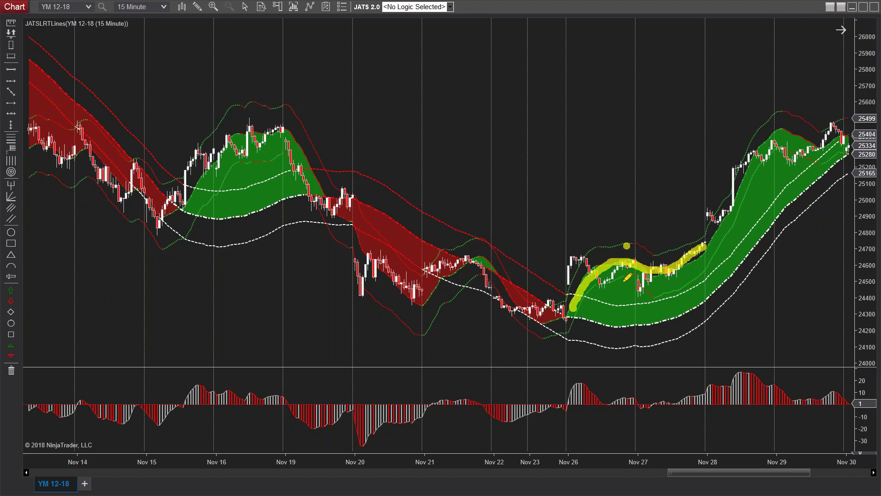
pyautogui.click(699, 268)
pyautogui.moveTo(388, 218); pyautogui.dragTo(511, 283)
pyautogui.click(455, 227)
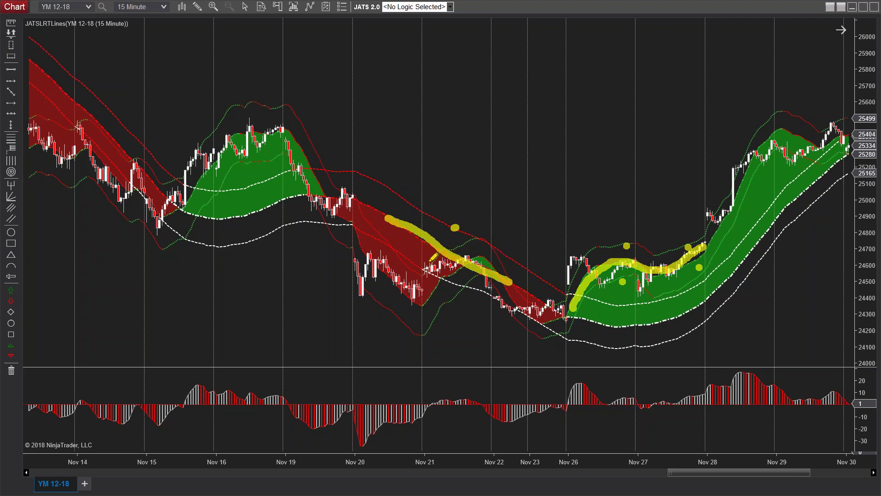
pyautogui.click(427, 272)
pyautogui.press('Escape')
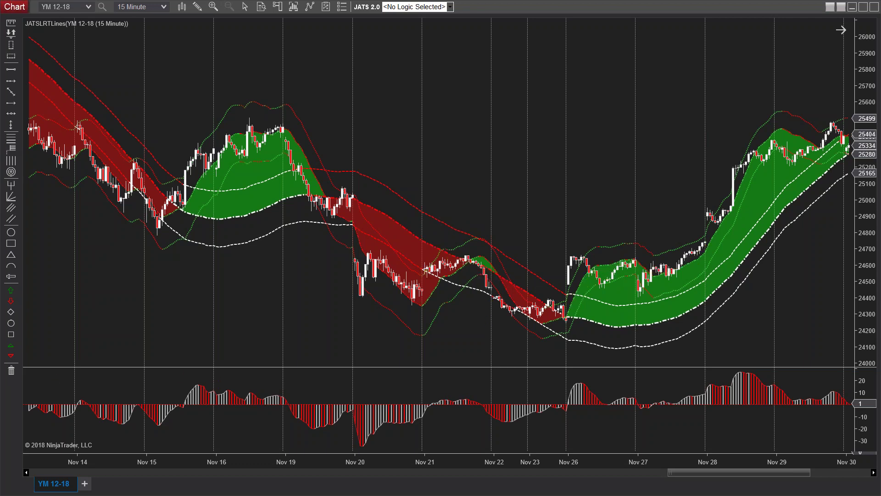
# Bring the latest bars into view, temporarily highlight the 15 Minute interval and the December 4–6 decline, and clear the highlights
pyautogui.moveTo(743, 473); pyautogui.dragTo(826, 472)
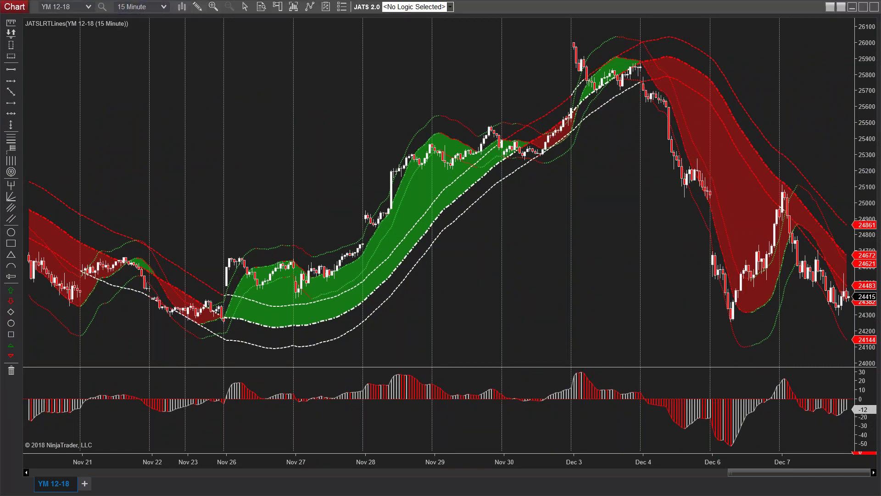
pyautogui.moveTo(116, 7); pyautogui.dragTo(164, 7)
pyautogui.moveTo(644, 77)
pyautogui.mouseDown()
pyautogui.moveTo(710, 203)
pyautogui.moveTo(731, 319)
pyautogui.mouseUp()
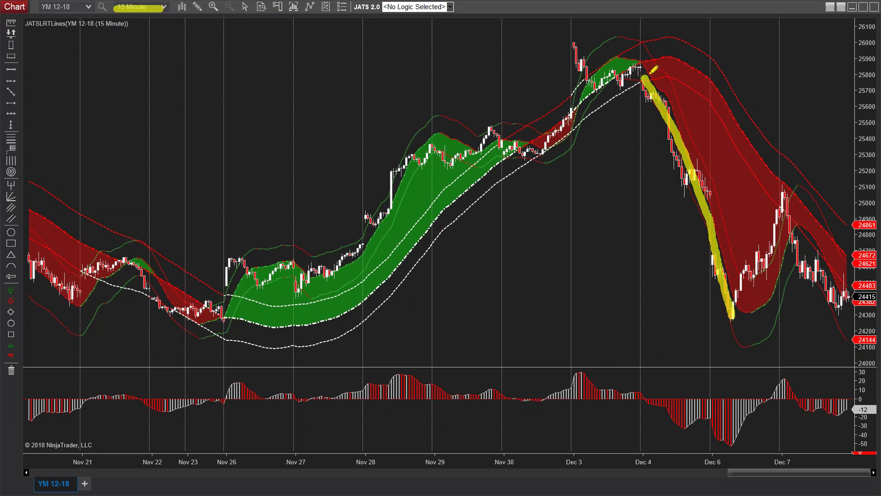
pyautogui.moveTo(650, 73)
pyautogui.mouseDown()
pyautogui.moveTo(685, 138)
pyautogui.moveTo(703, 216)
pyautogui.mouseUp()
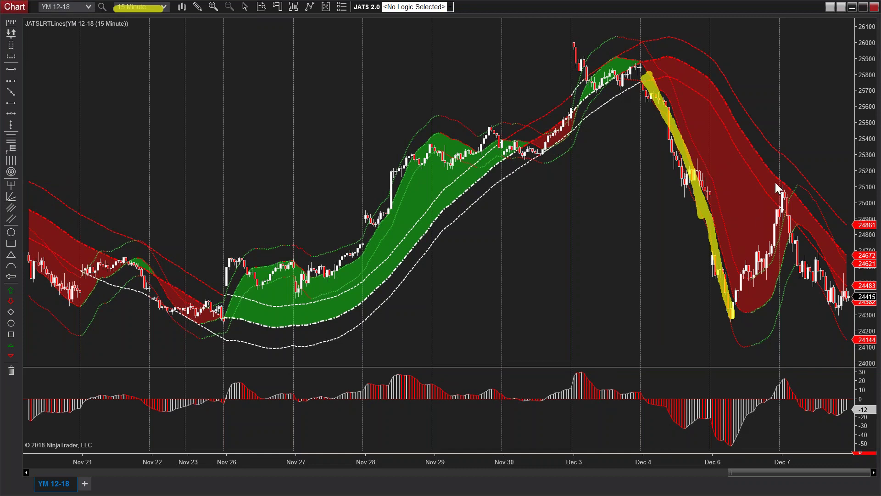
pyautogui.hotkey('ctrl', 'shift', '1')
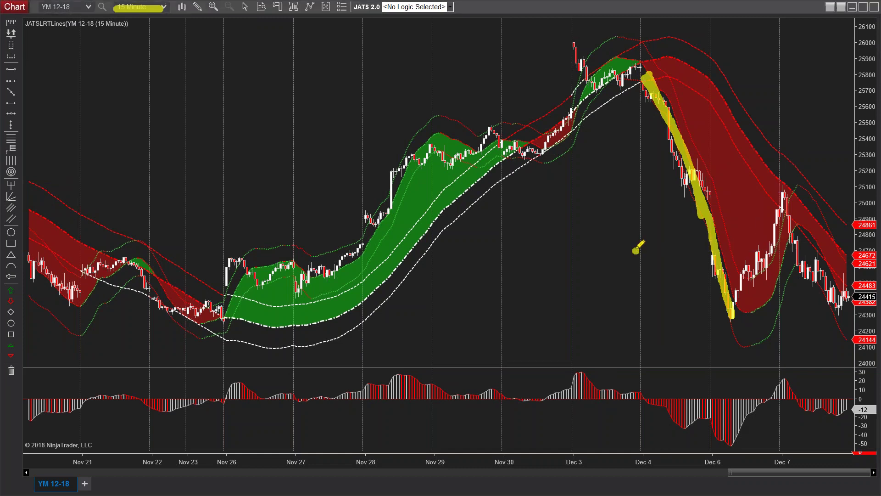
pyautogui.click(635, 250)
pyautogui.press('Escape')
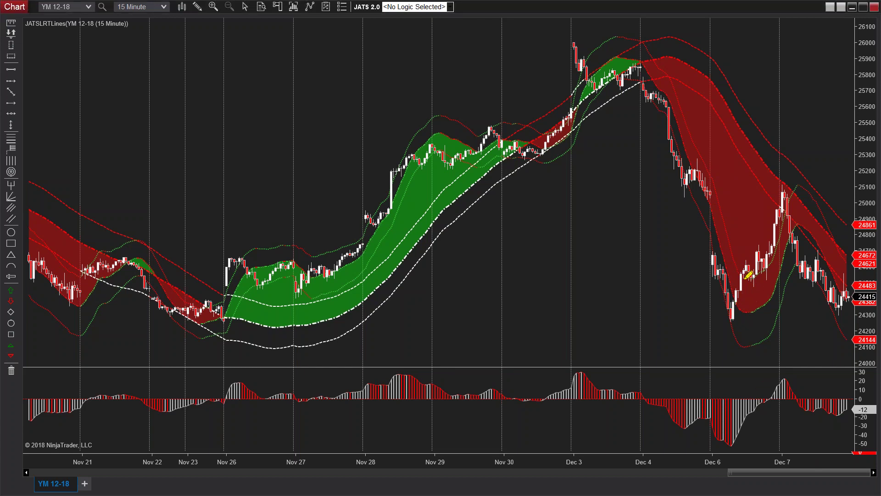
# Temporarily highlight the December 6–7 rebound into the regression line, the December 4–6 decline, and the price path from November 26 to December 4
pyautogui.moveTo(737, 276)
pyautogui.mouseDown()
pyautogui.moveTo(757, 275)
pyautogui.moveTo(768, 260)
pyautogui.moveTo(793, 193)
pyautogui.moveTo(772, 171)
pyautogui.moveTo(799, 189)
pyautogui.moveTo(767, 165)
pyautogui.moveTo(802, 198)
pyautogui.moveTo(778, 173)
pyautogui.mouseUp()
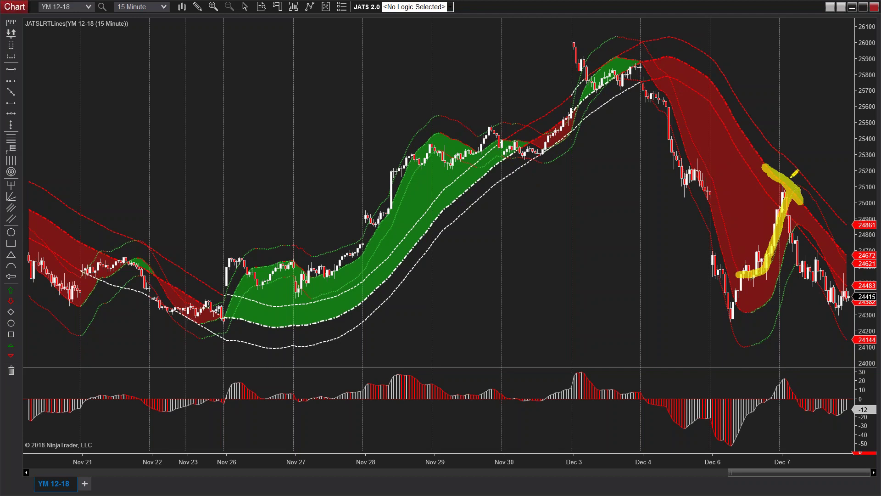
pyautogui.moveTo(652, 82)
pyautogui.mouseDown()
pyautogui.moveTo(730, 236)
pyautogui.moveTo(666, 155)
pyautogui.mouseUp()
pyautogui.moveTo(666, 112); pyautogui.dragTo(656, 82)
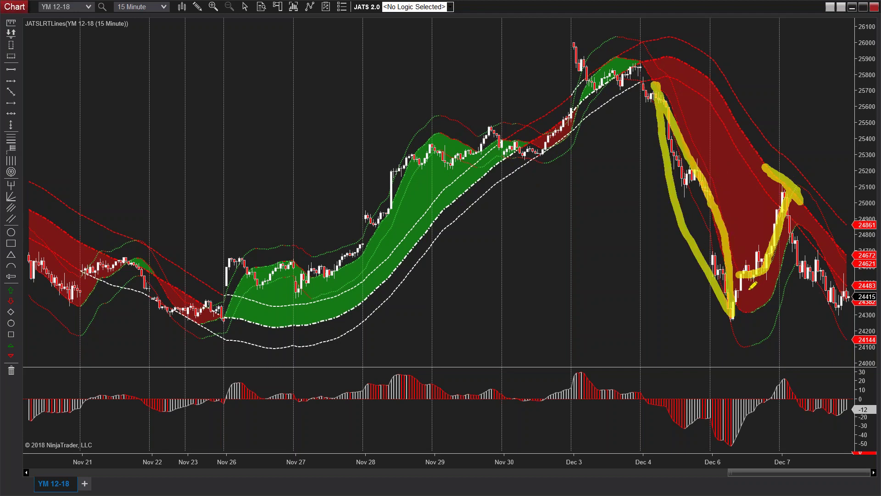
pyautogui.moveTo(736, 301)
pyautogui.mouseDown()
pyautogui.moveTo(801, 179)
pyautogui.moveTo(768, 165)
pyautogui.moveTo(805, 209)
pyautogui.mouseUp()
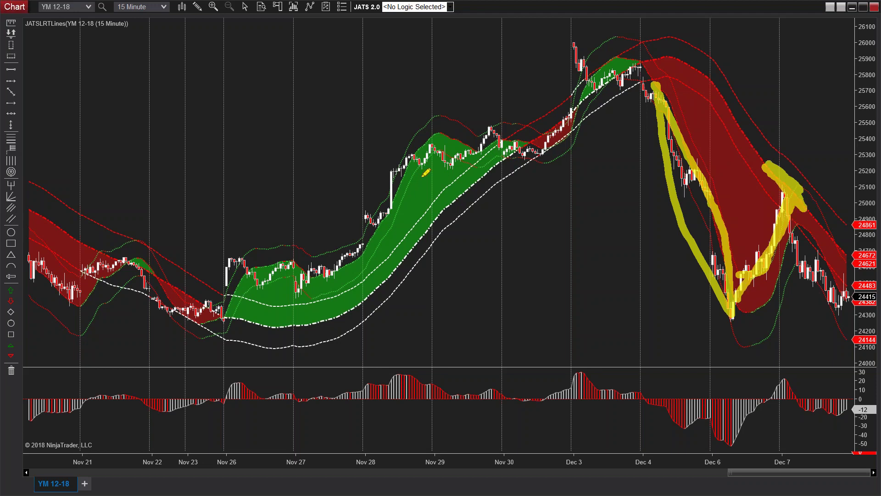
pyautogui.press('Escape')
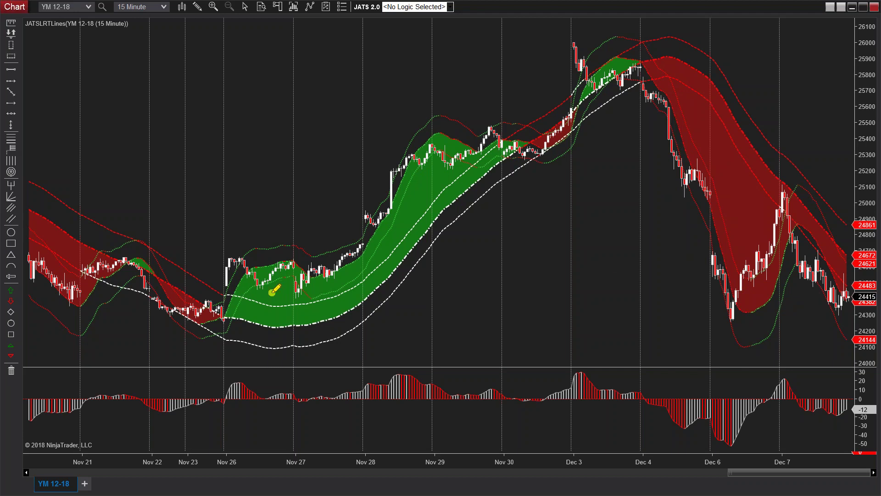
pyautogui.moveTo(273, 292)
pyautogui.mouseDown()
pyautogui.moveTo(452, 133)
pyautogui.moveTo(520, 167)
pyautogui.moveTo(540, 137)
pyautogui.moveTo(527, 144)
pyautogui.moveTo(582, 82)
pyautogui.moveTo(638, 73)
pyautogui.moveTo(673, 145)
pyautogui.mouseUp()
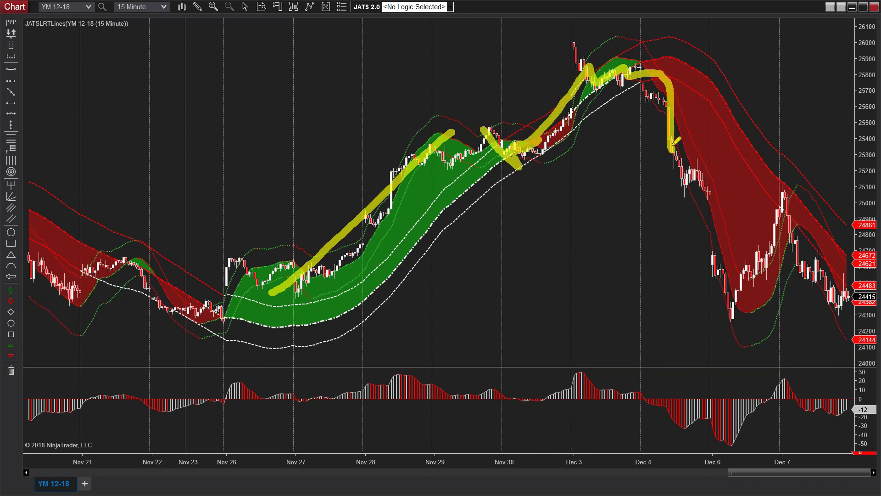
pyautogui.press('Escape')
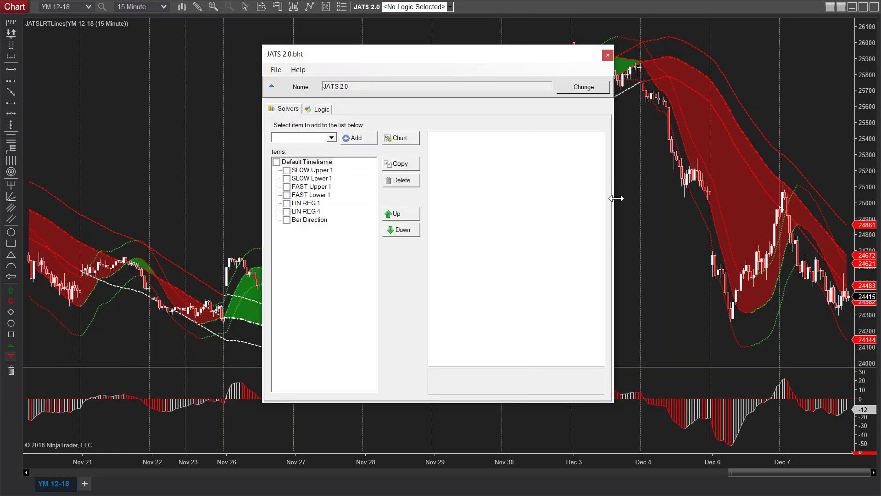
# Look over the Logic and Solvers pages of the JATS 2.0 setup, and shrink and move its window to uncover the chart
pyautogui.click(319, 110)
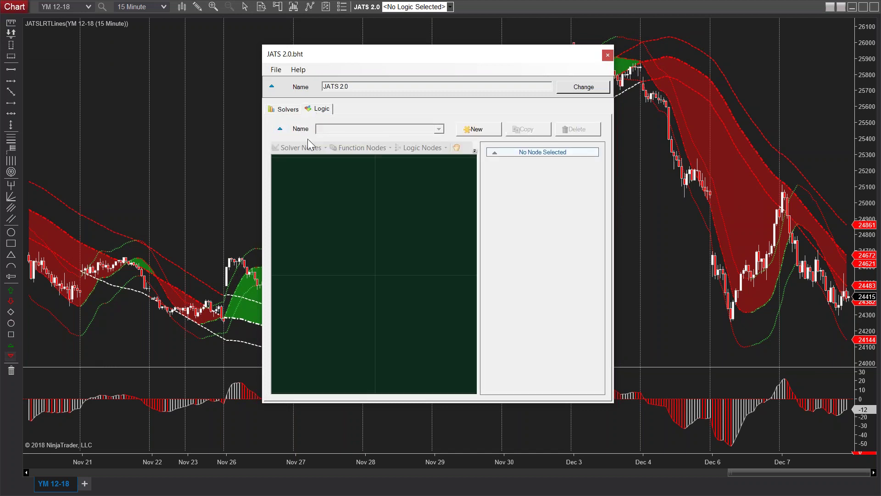
pyautogui.click(289, 112)
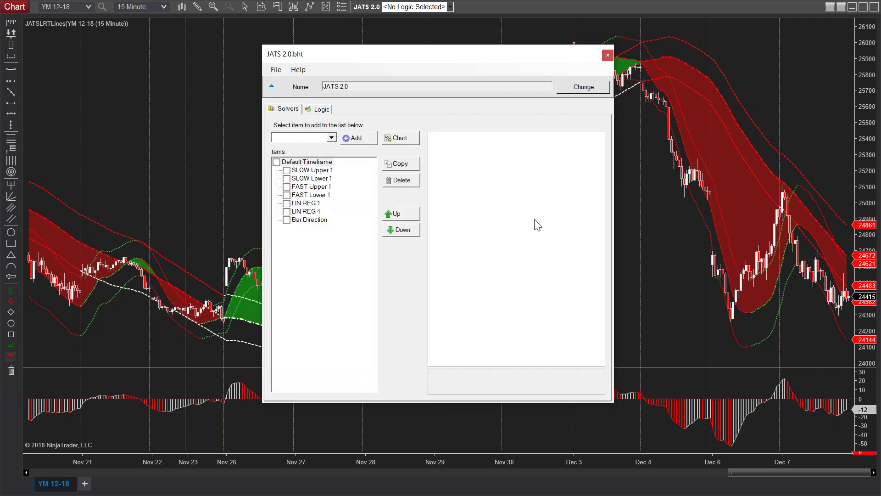
pyautogui.moveTo(618, 222)
pyautogui.mouseDown()
pyautogui.moveTo(581, 230)
pyautogui.moveTo(620, 232)
pyautogui.mouseUp()
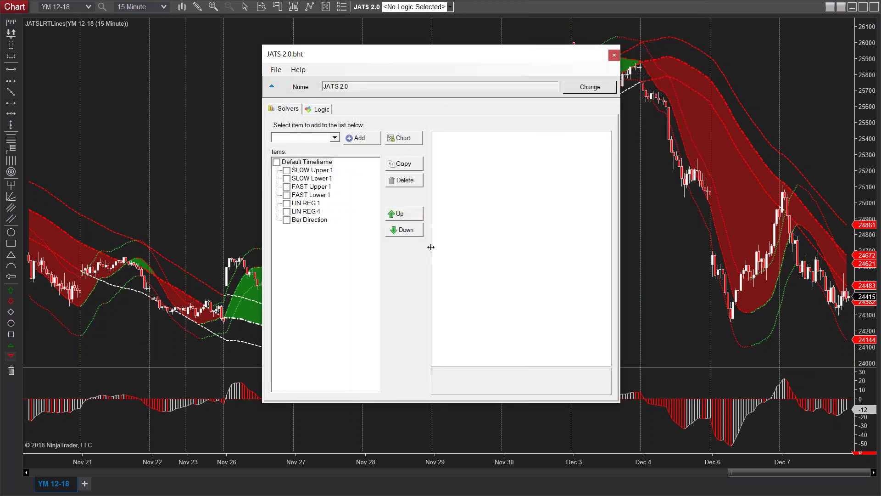
pyautogui.moveTo(431, 247)
pyautogui.mouseDown()
pyautogui.moveTo(599, 247)
pyautogui.moveTo(436, 257)
pyautogui.mouseUp()
pyautogui.moveTo(359, 46); pyautogui.dragTo(236, 50)
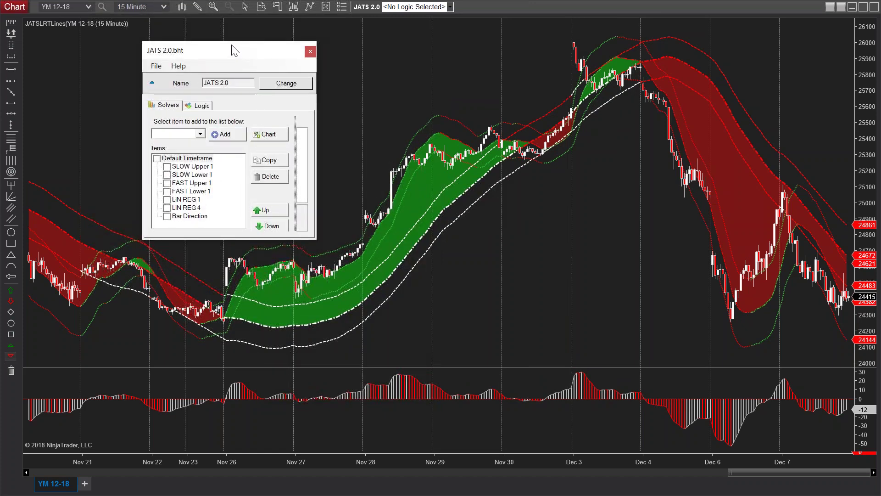
# Show the LIN REG 1 solver's properties, widen the JATS 2.0 window and its property area to read them, and close the window
pyautogui.click(186, 199)
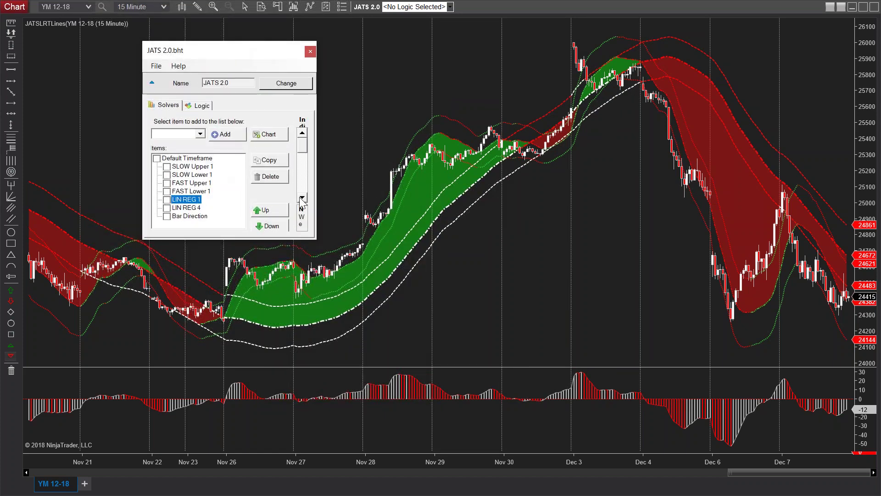
pyautogui.moveTo(318, 190); pyautogui.dragTo(284, 180)
pyautogui.moveTo(393, 165); pyautogui.dragTo(491, 165)
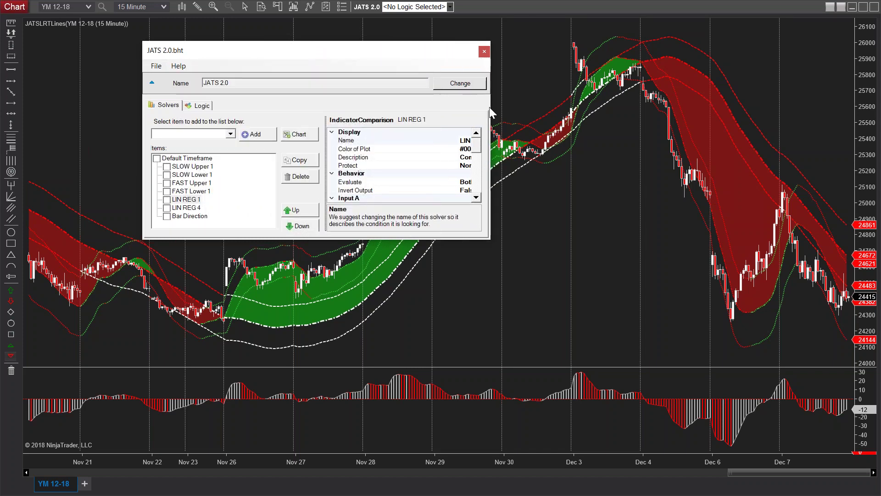
pyautogui.moveTo(495, 110); pyautogui.dragTo(721, 110)
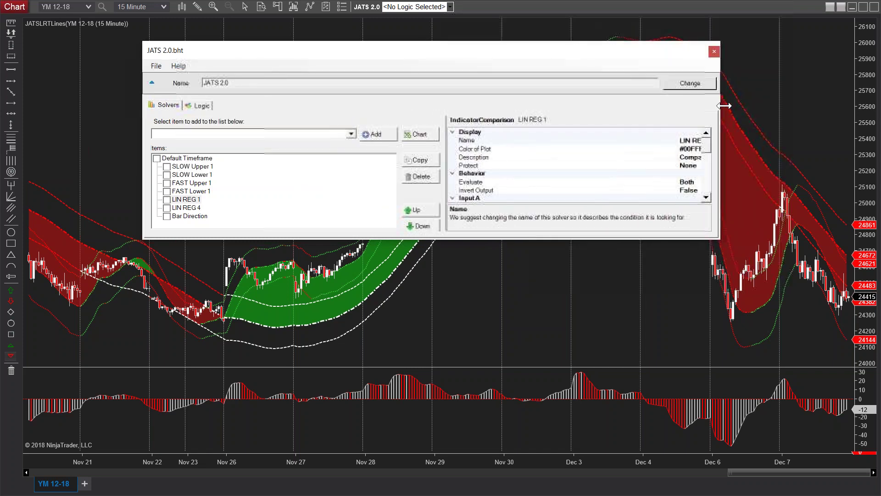
pyautogui.moveTo(446, 216); pyautogui.dragTo(320, 216)
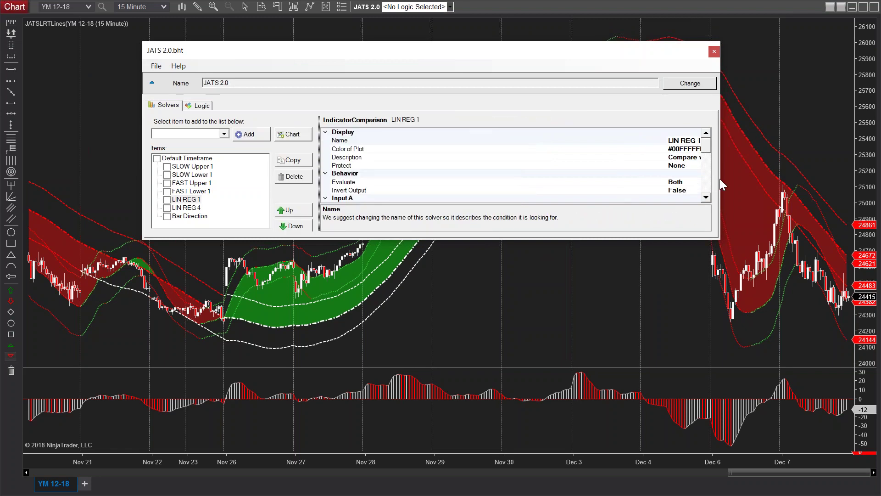
pyautogui.moveTo(724, 179); pyautogui.dragTo(683, 179)
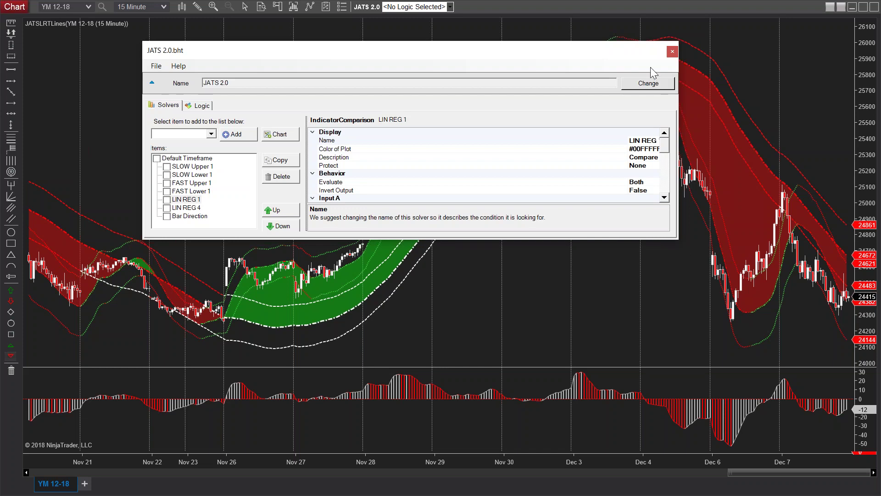
pyautogui.click(673, 51)
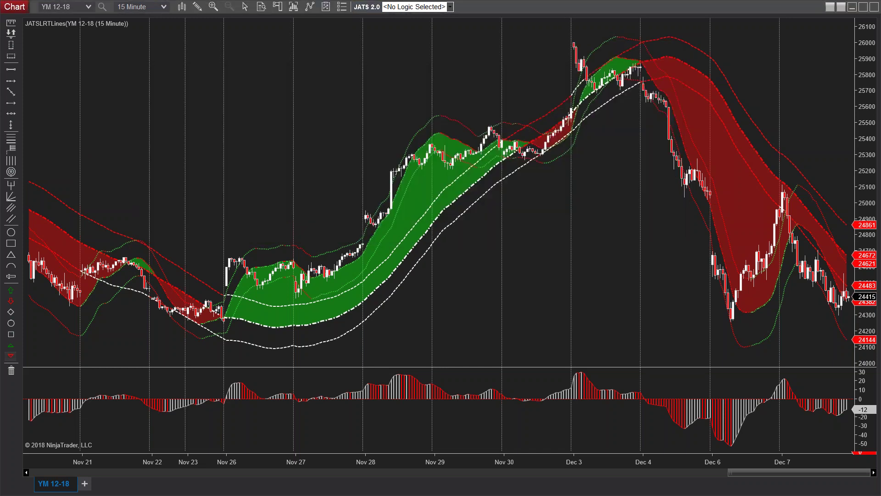
# Reopen the JATS 2.0 setup and examine the LIN REG 1 solver's long price type and its Input B indicator
pyautogui.click(366, 6)
pyautogui.moveTo(559, 63); pyautogui.dragTo(413, 64)
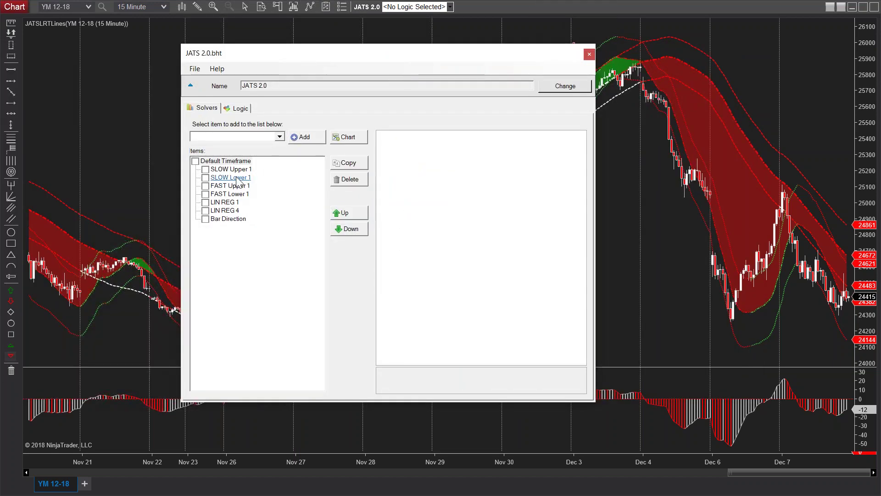
pyautogui.click(235, 203)
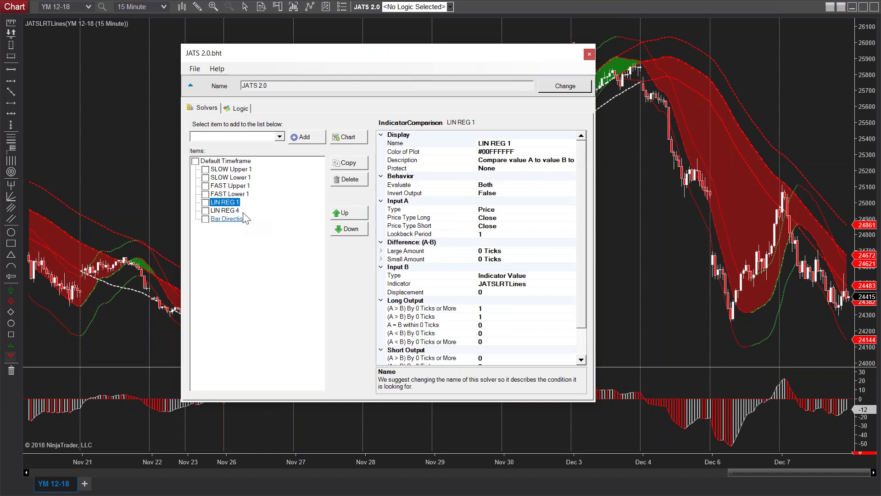
pyautogui.click(550, 285)
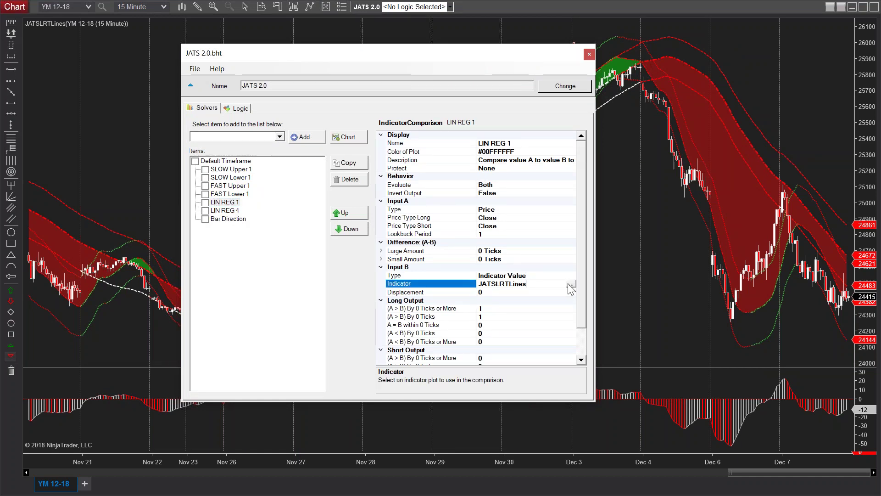
pyautogui.click(504, 218)
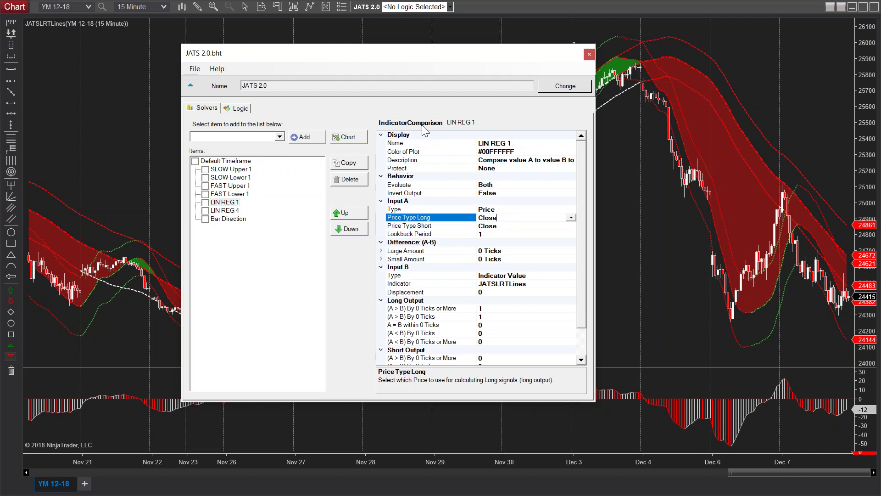
pyautogui.click(561, 284)
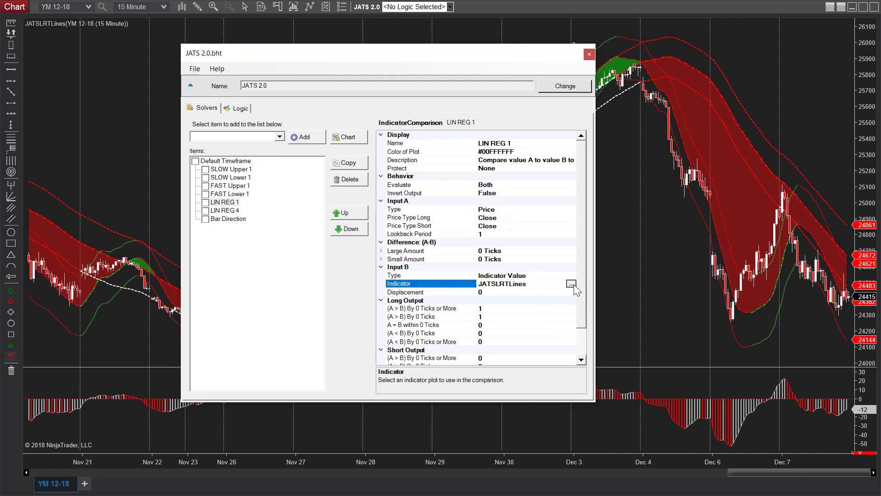
# Reselect JATSLRTLines from the JATSIndicators folder as LIN REG 1's Input B indicator, keeping LinReg 1 as the long and short plot
pyautogui.click(572, 284)
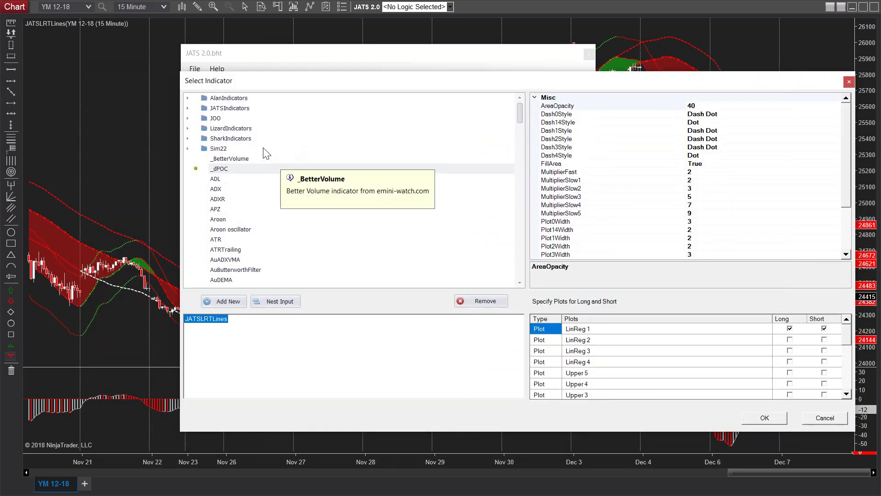
pyautogui.doubleClick(245, 110)
pyautogui.scroll(-6, 252, 220)
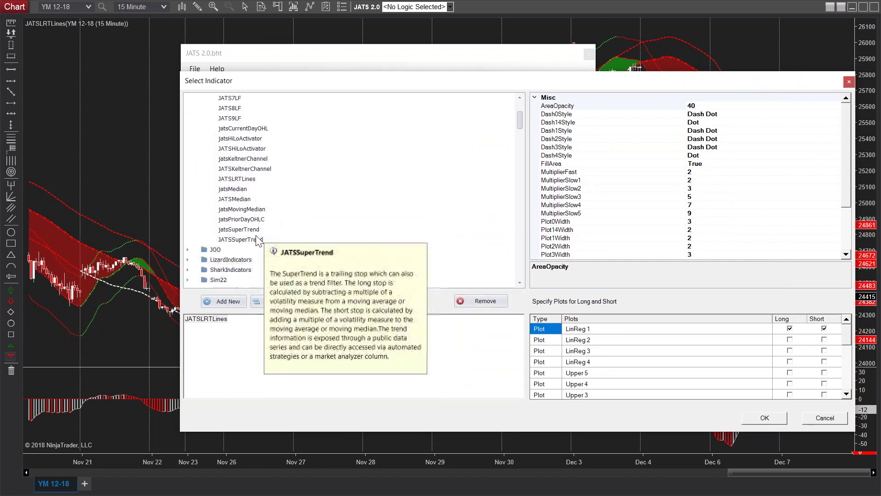
pyautogui.click(249, 180)
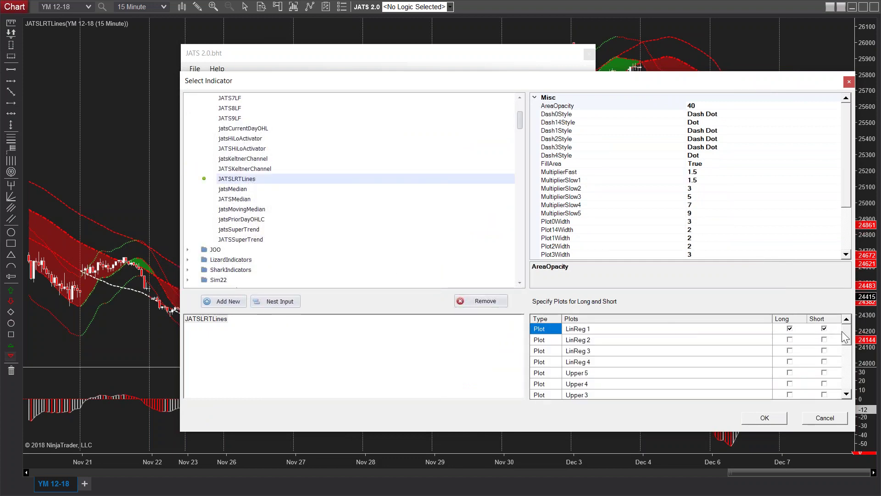
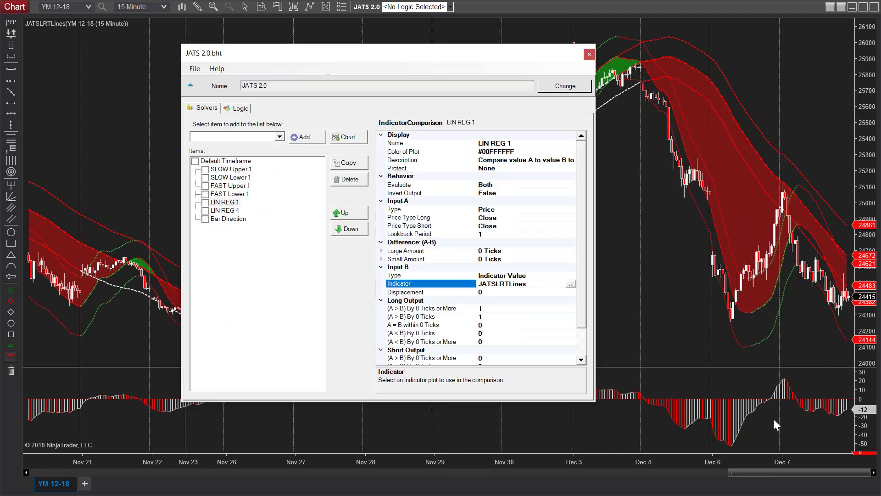
# Reopen the indicator selection for LIN REG 1's Input B and examine the plots and data series JATSLRTLines offers for long and short
pyautogui.click(571, 284)
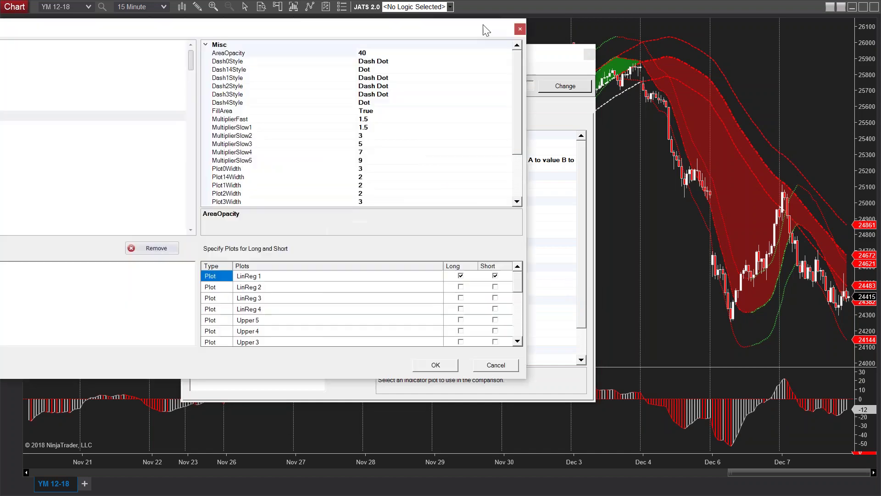
pyautogui.moveTo(679, 278); pyautogui.dragTo(684, 313)
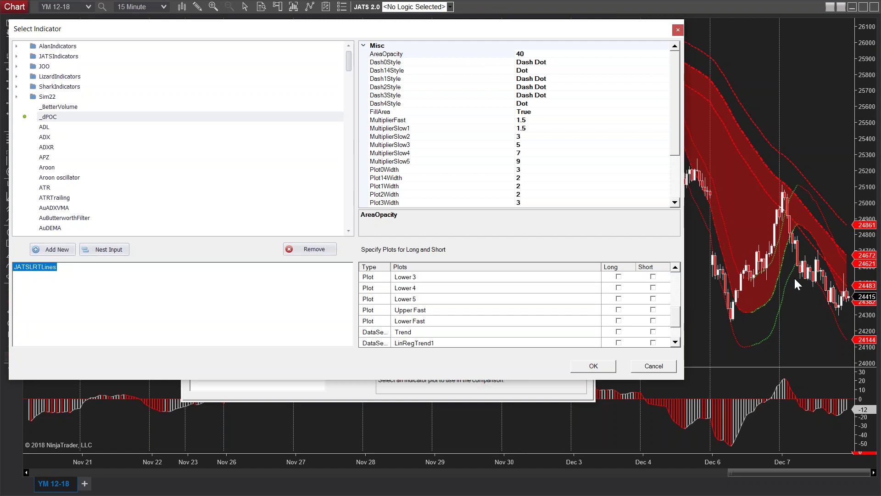
pyautogui.scroll(-2, 514, 328)
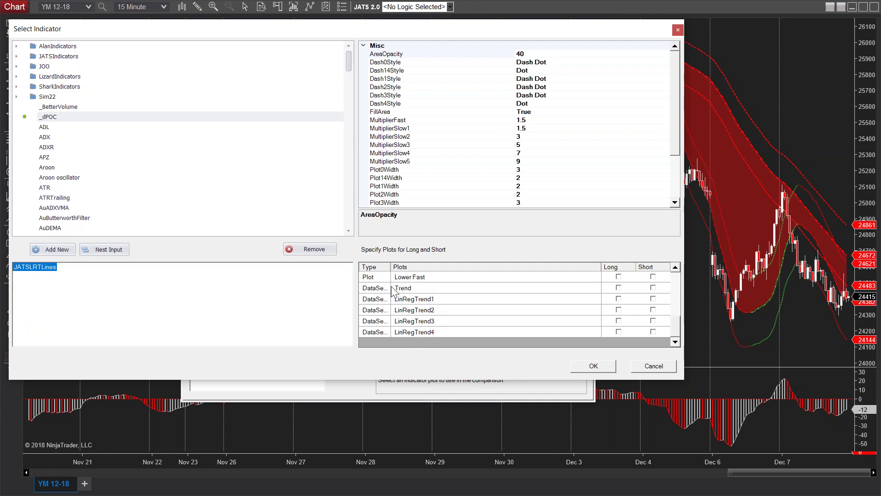
pyautogui.scroll(1, 441, 327)
pyautogui.scroll(4, 442, 327)
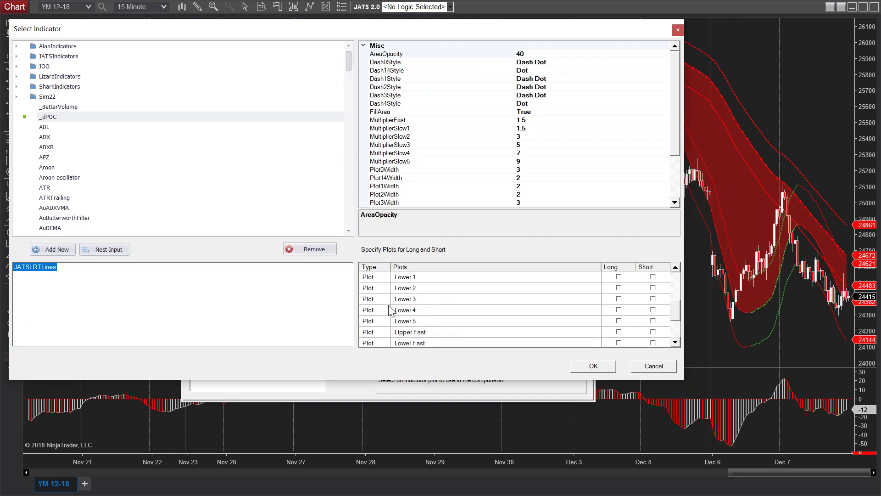
pyautogui.scroll(-5, 377, 298)
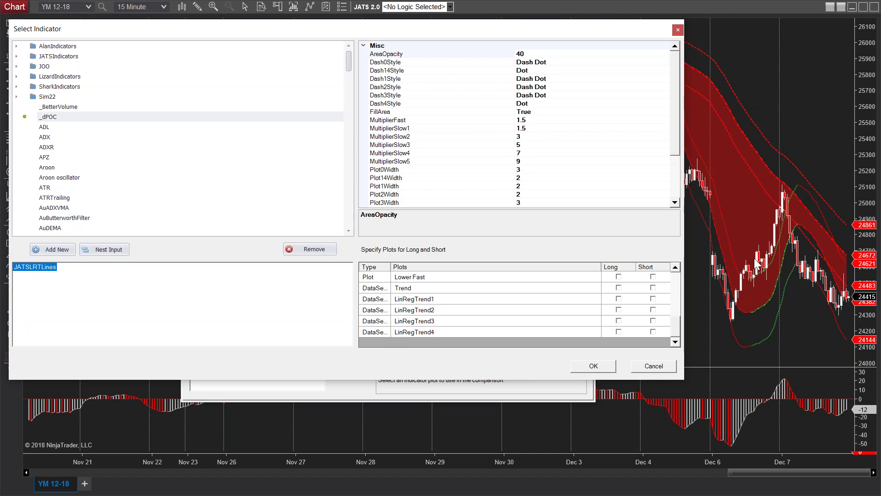
# Cancel the LIN REG 1 indicator selection and switch to the Market Analyzer, positioning its window over the chart
pyautogui.click(644, 366)
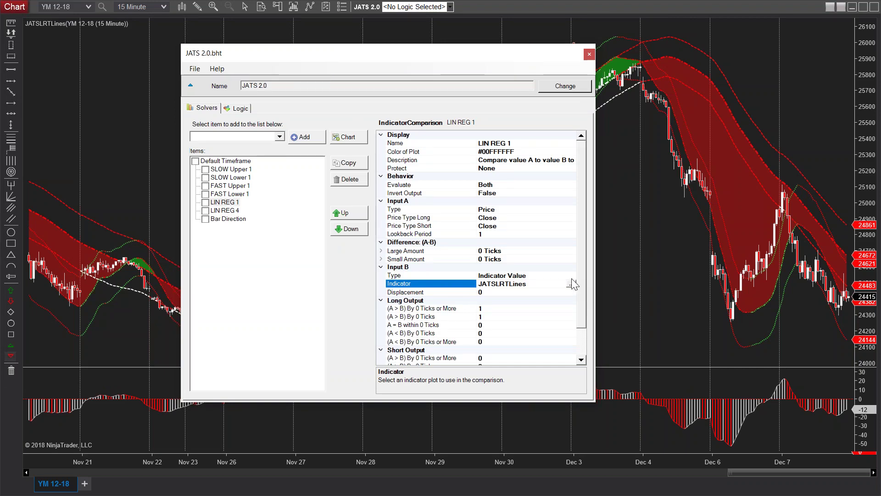
pyautogui.hotkey('alt', 'Tab')
pyautogui.moveTo(648, 33); pyautogui.dragTo(605, 33)
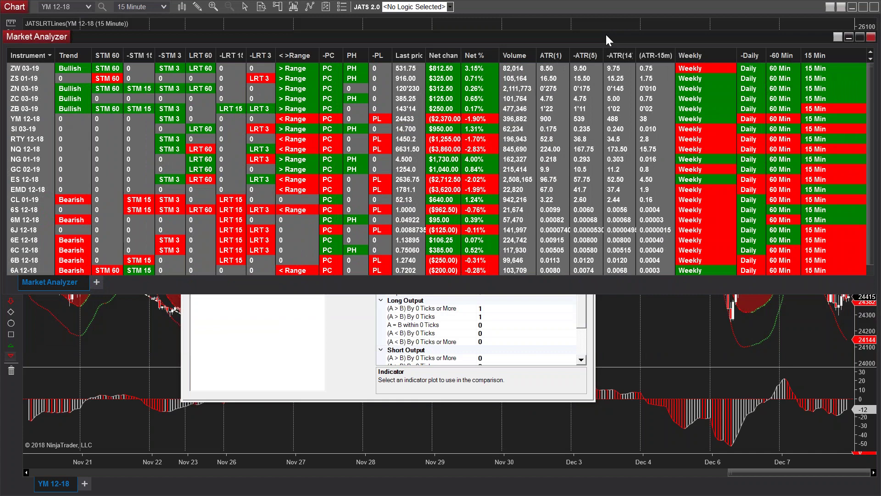
# Add a new Market Analyzer tab and load the JATSLRT 15 MINUTE template into it
pyautogui.click(97, 282)
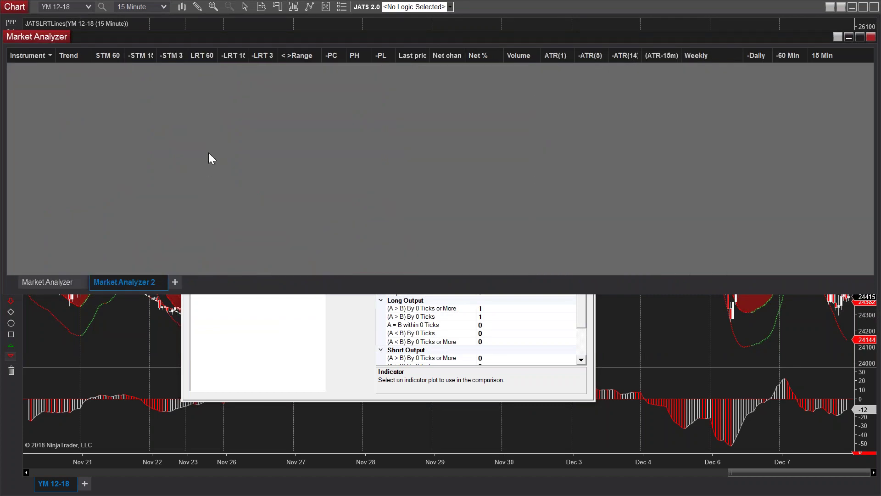
pyautogui.rightClick(209, 155)
pyautogui.moveTo(285, 413)
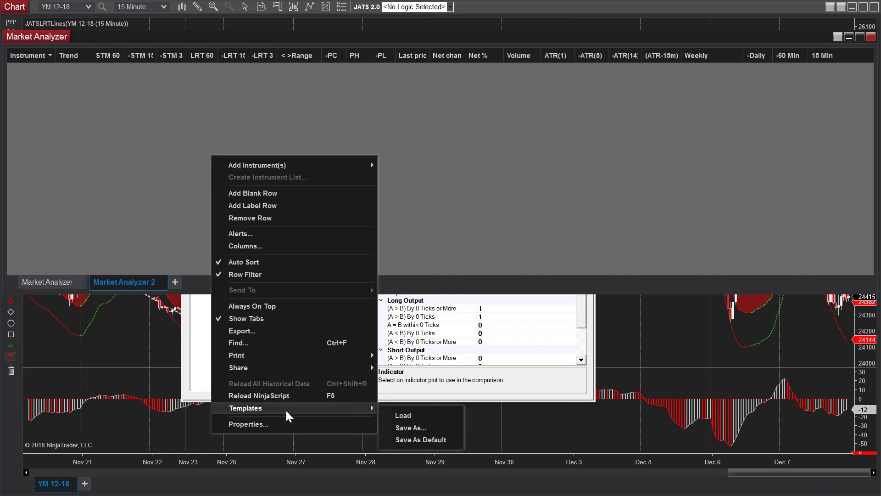
pyautogui.click(407, 411)
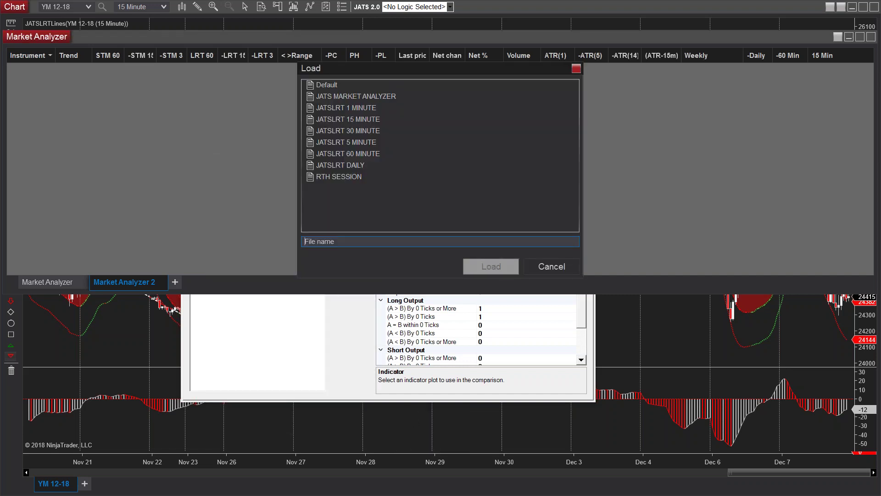
pyautogui.click(366, 120)
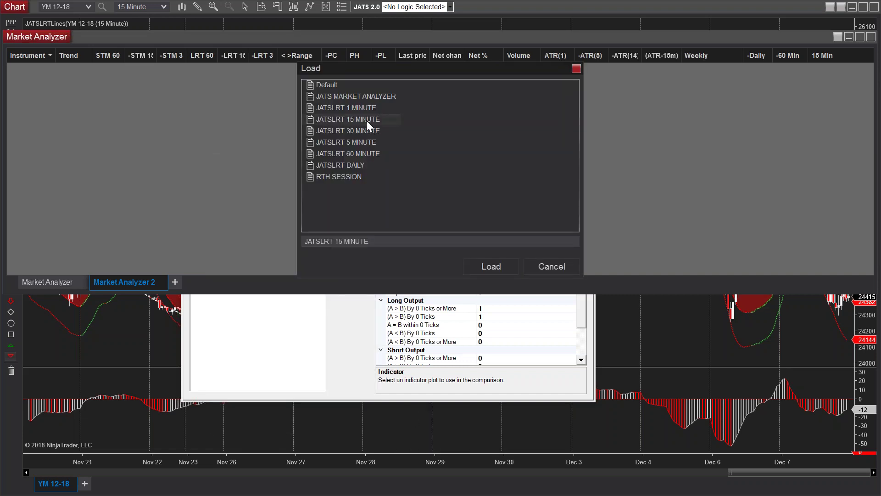
pyautogui.click(491, 267)
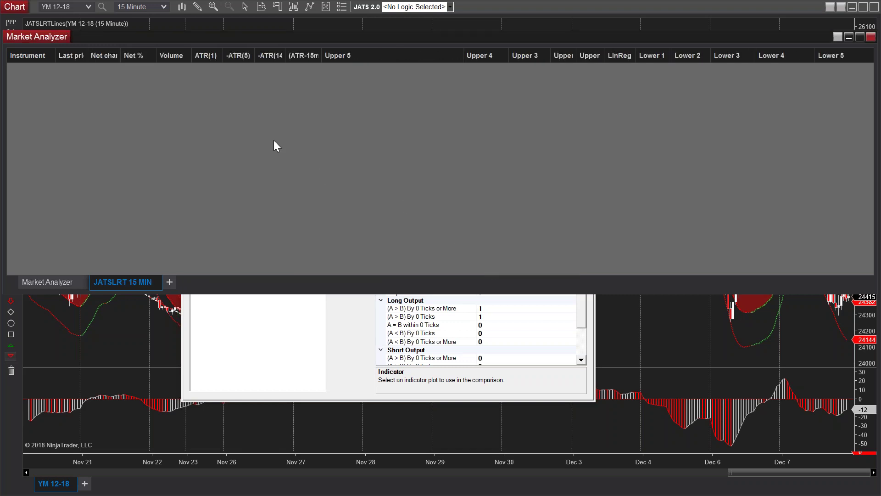
# Add the YM 12-18 instrument to the JATSLRT 15 MIN tab and narrow its Upper 5 column
pyautogui.rightClick(275, 142)
pyautogui.moveTo(404, 153)
pyautogui.click(475, 160)
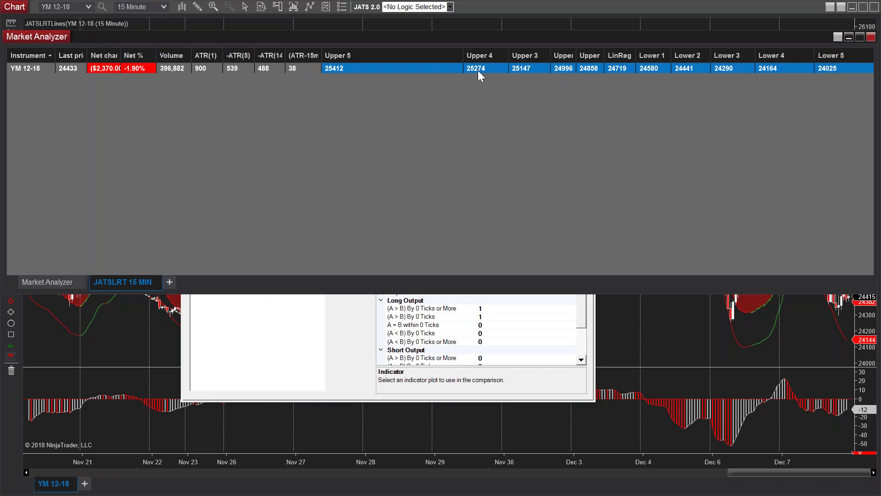
pyautogui.moveTo(464, 56); pyautogui.dragTo(369, 71)
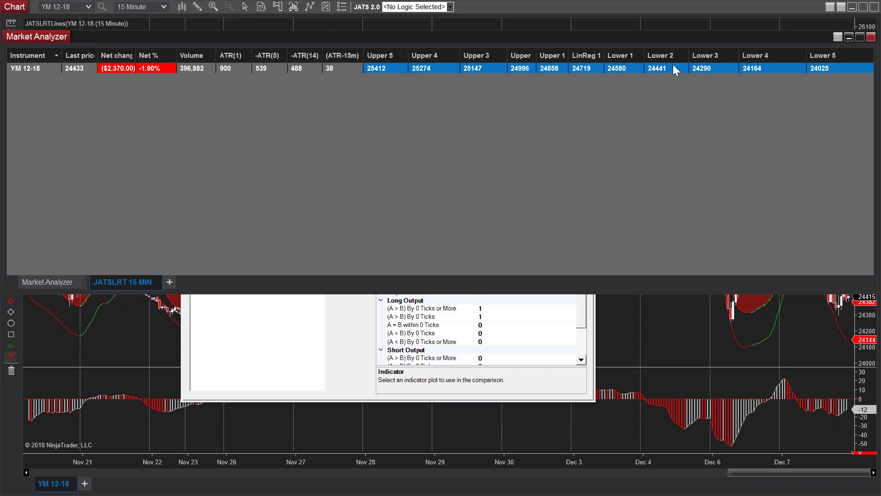
# Return to the original Market Analyzer tab and examine the Trend, STM and LRT signals of the bullish, neutral and bearish instruments
pyautogui.click(55, 284)
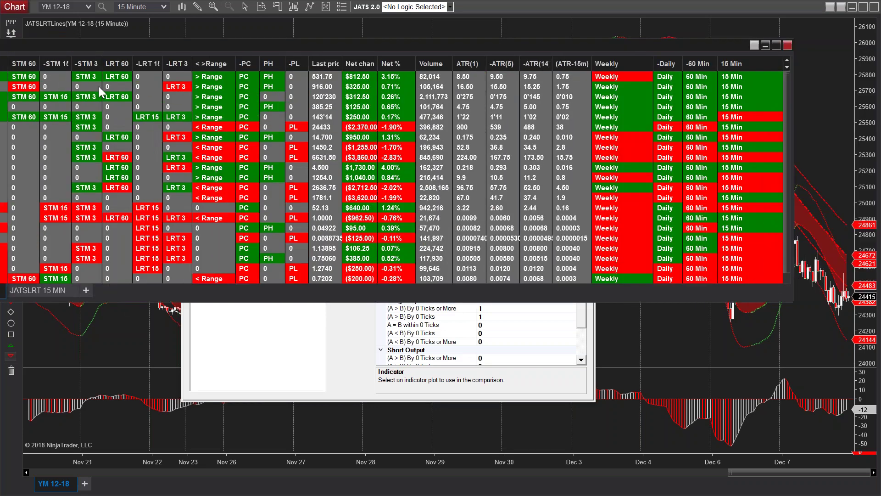
pyautogui.hotkey('alt', 'Tab')
pyautogui.hotkey('alt', 'Tab')
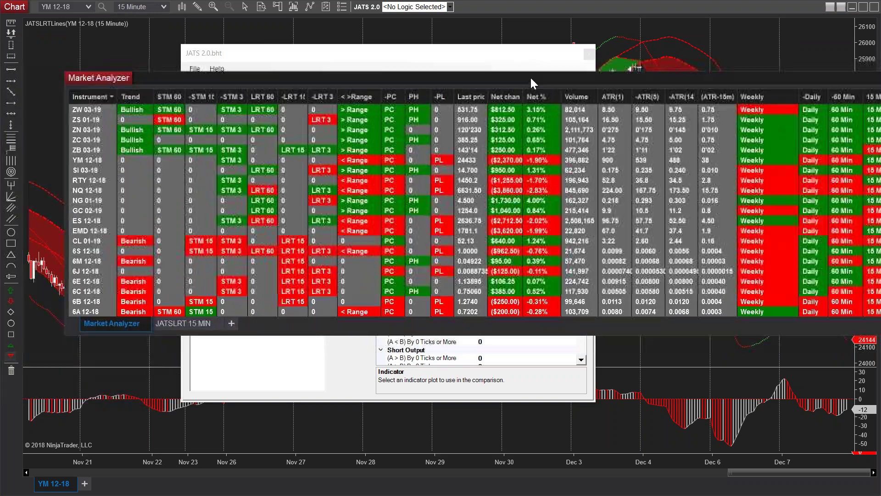
pyautogui.moveTo(530, 77); pyautogui.dragTo(510, 73)
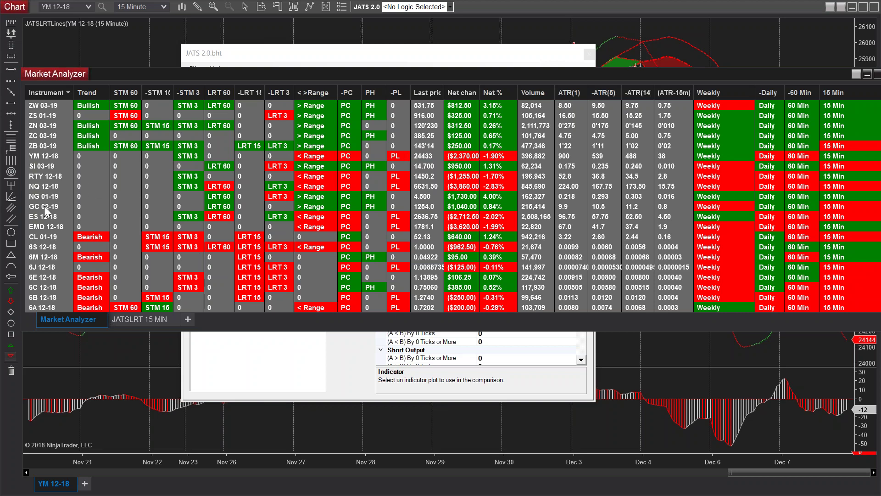
pyautogui.moveTo(80, 158)
pyautogui.mouseDown()
pyautogui.moveTo(123, 157)
pyautogui.moveTo(162, 215)
pyautogui.moveTo(84, 180)
pyautogui.mouseUp()
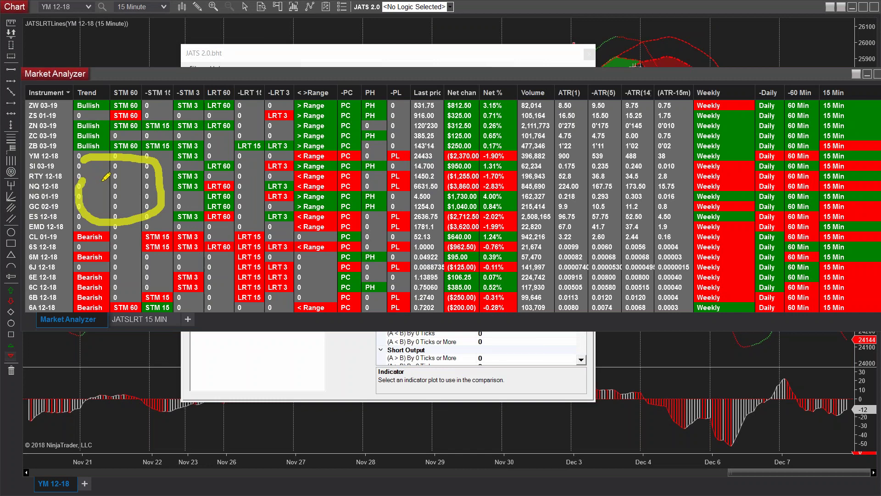
pyautogui.moveTo(73, 145); pyautogui.dragTo(877, 143)
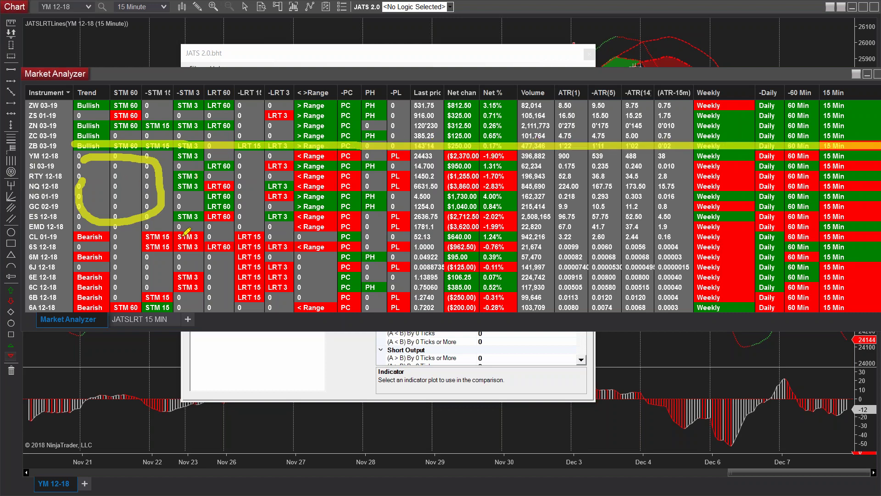
pyautogui.moveTo(83, 243); pyautogui.dragTo(878, 246)
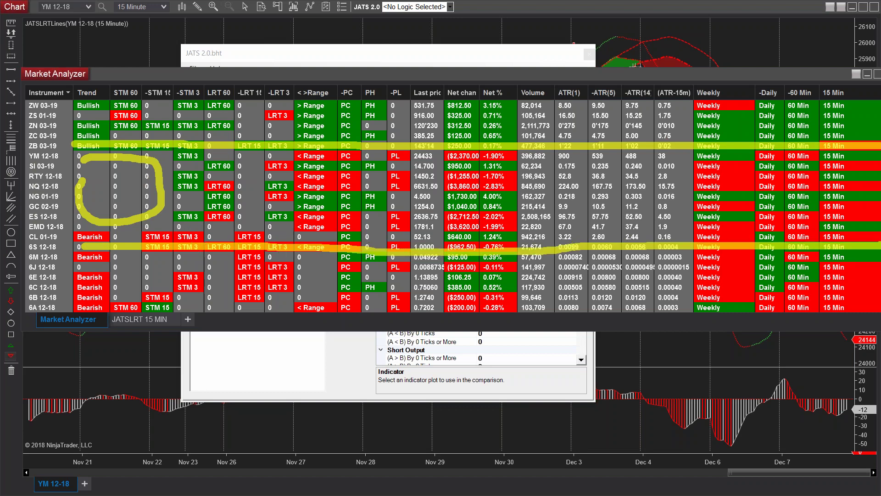
pyautogui.press('e')
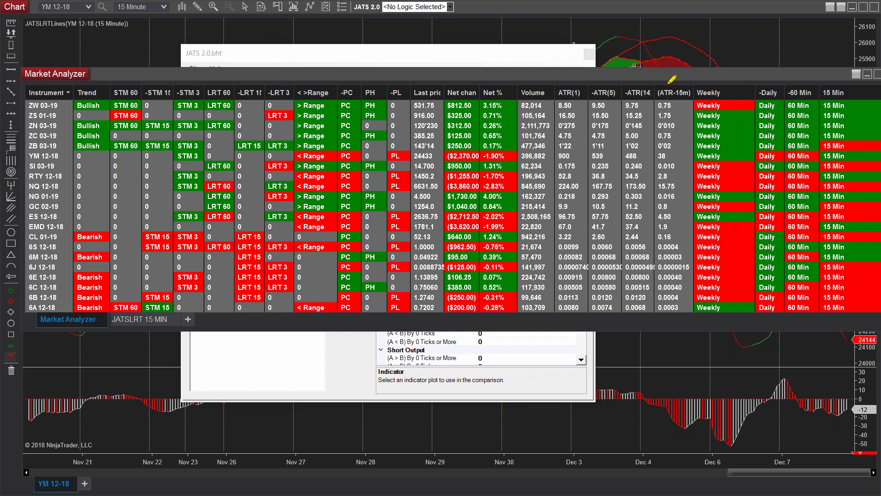
# Return to the JATS 2.0 window, enable its LIN REG 1 solver, and shrink and move the window to uncover the chart
pyautogui.hotkey('alt', 'Tab')
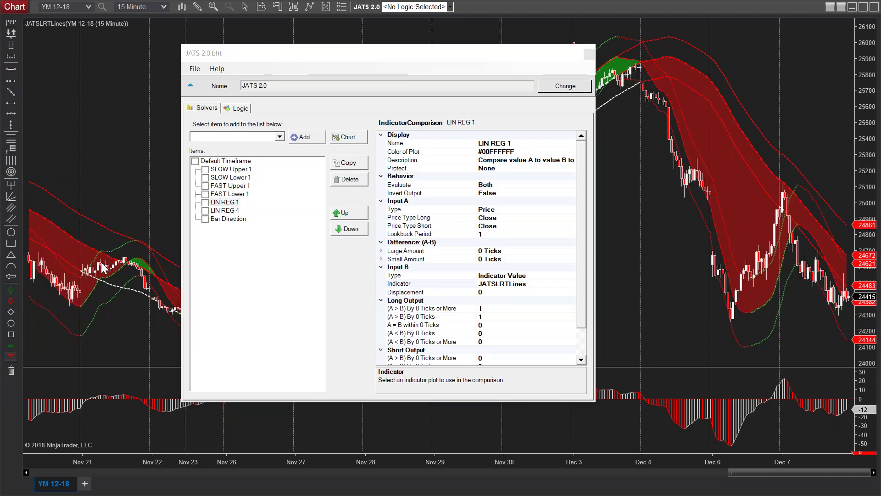
pyautogui.click(208, 202)
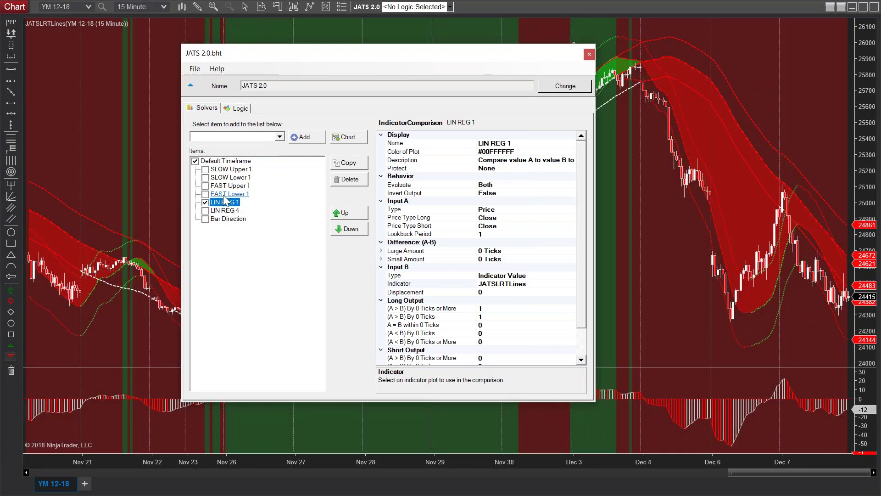
pyautogui.moveTo(358, 56); pyautogui.dragTo(372, 120)
pyautogui.moveTo(611, 206); pyautogui.dragTo(532, 207)
pyautogui.moveTo(352, 261)
pyautogui.mouseDown()
pyautogui.moveTo(519, 266)
pyautogui.moveTo(356, 261)
pyautogui.mouseUp()
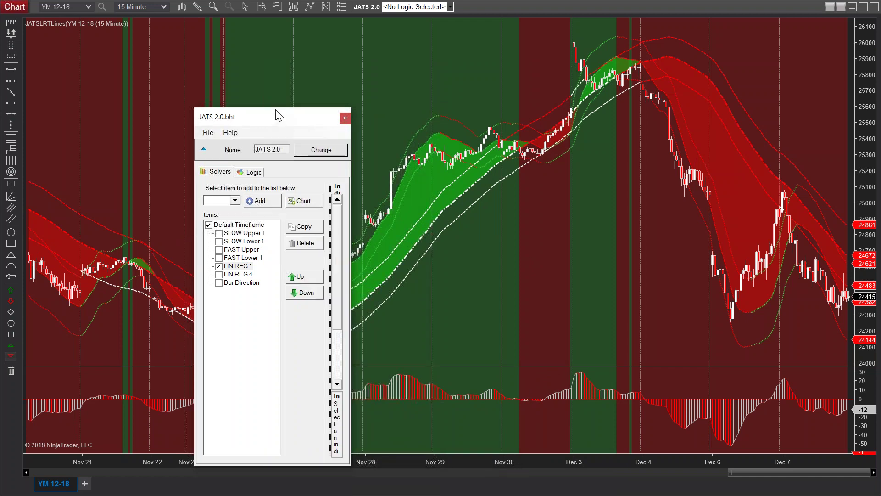
pyautogui.moveTo(277, 109); pyautogui.dragTo(223, 29)
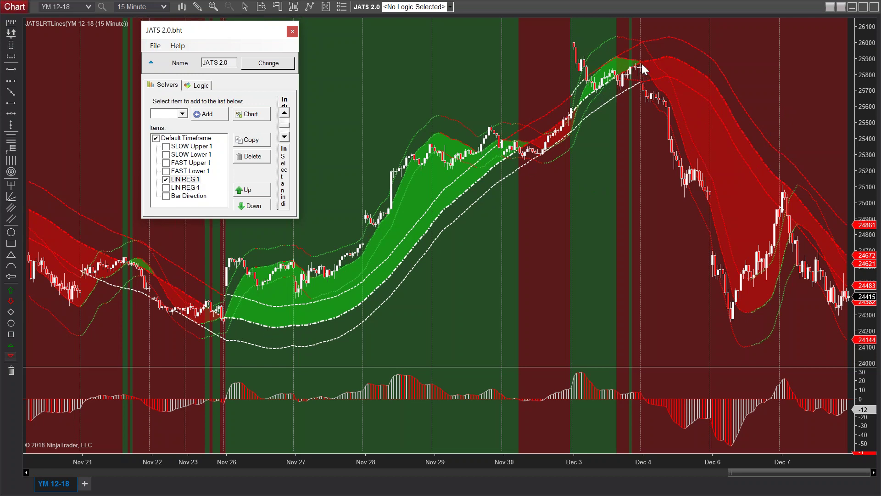
# Enable LIN REG 4 alongside LIN REG 1, try adding Bar Direction, and leave only LIN REG 4 enabled
pyautogui.click(166, 187)
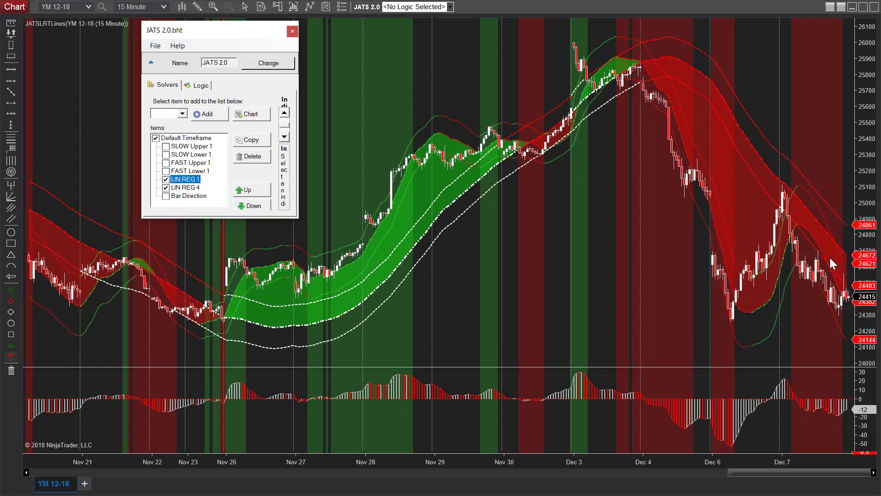
pyautogui.click(182, 180)
pyautogui.click(166, 197)
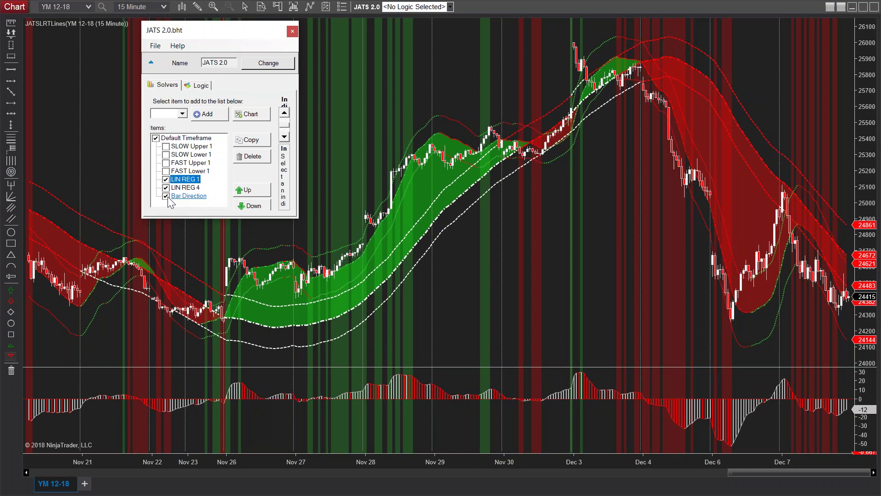
pyautogui.click(166, 196)
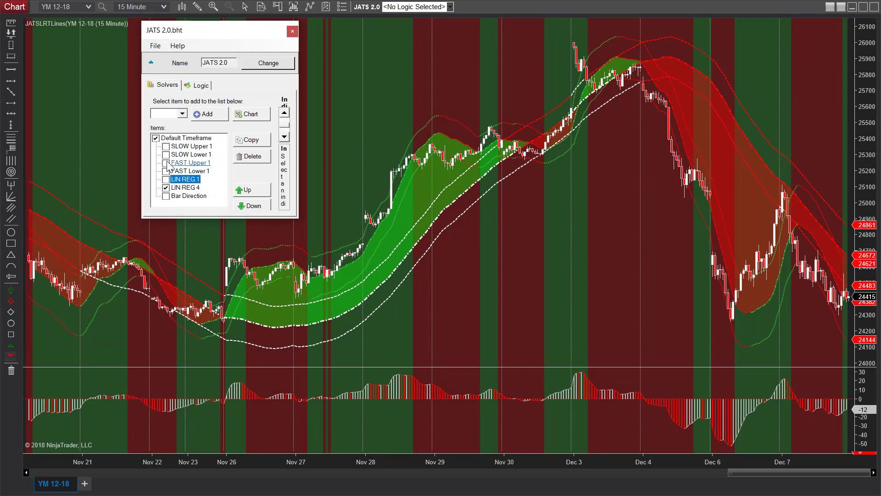
# Try the FAST Upper 1 and FAST Lower 1 solvers together with LIN REG 4, and disable both FAST solvers again
pyautogui.click(166, 164)
pyautogui.click(166, 171)
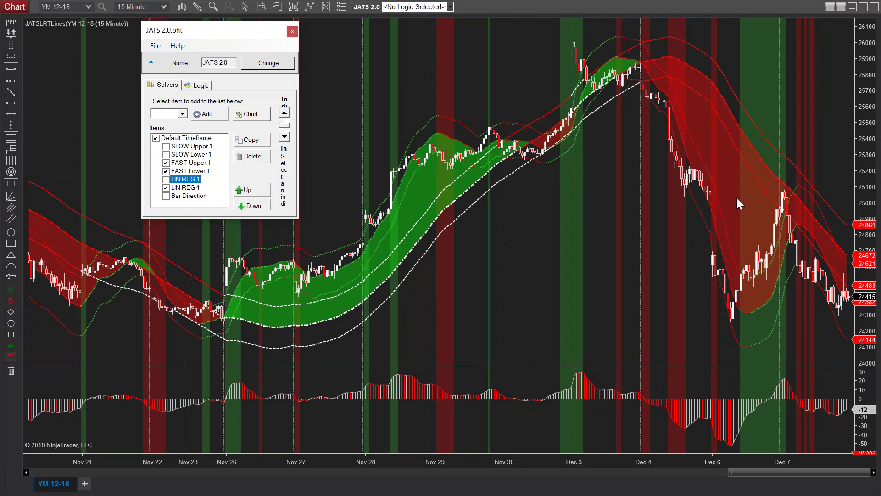
pyautogui.click(167, 170)
pyautogui.click(166, 163)
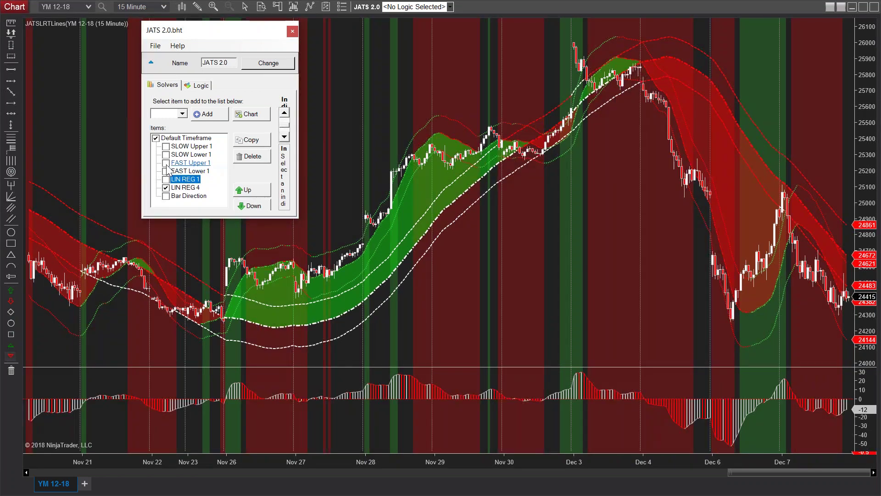
# Enable only the SLOW Upper 1 and SLOW Lower 1 solvers and examine the upper channel lines around Dec 6 on the chart
pyautogui.click(166, 154)
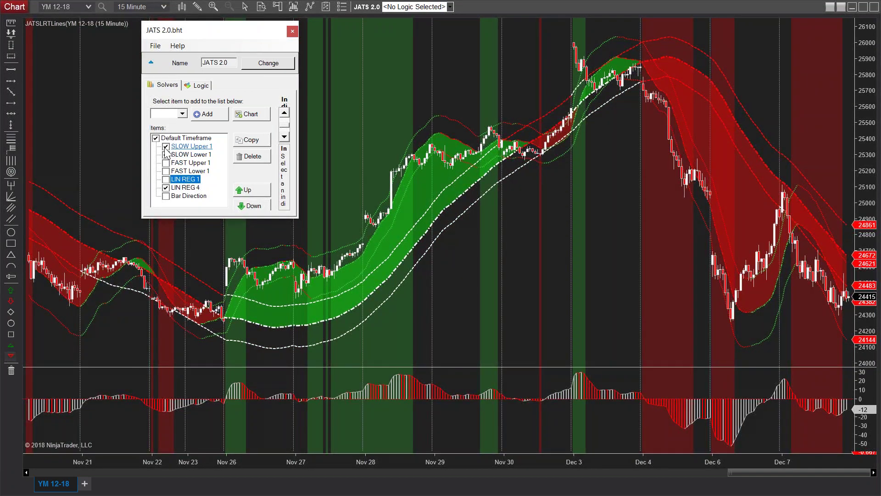
pyautogui.click(166, 147)
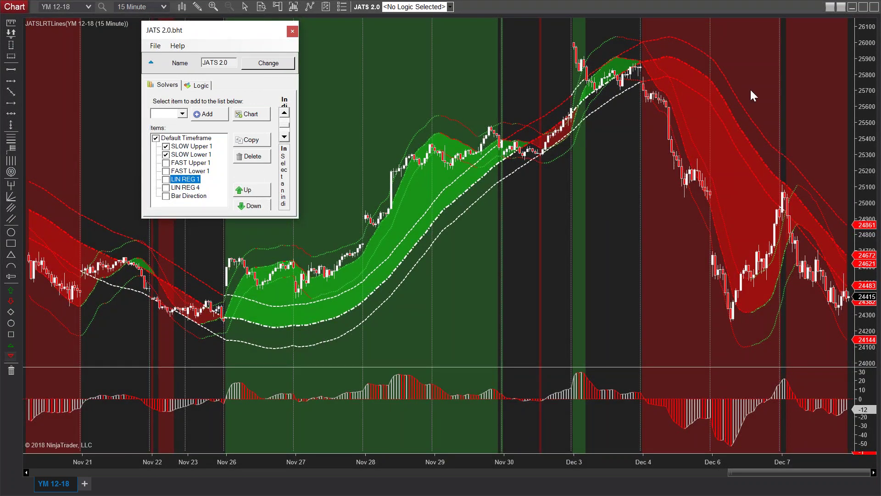
pyautogui.click(662, 84)
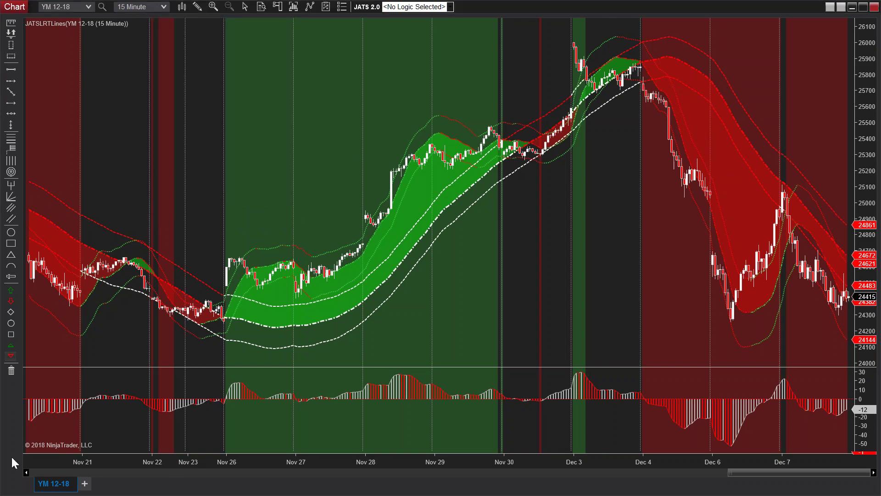
pyautogui.moveTo(706, 50)
pyautogui.mouseDown()
pyautogui.moveTo(739, 85)
pyautogui.moveTo(715, 112)
pyautogui.mouseUp()
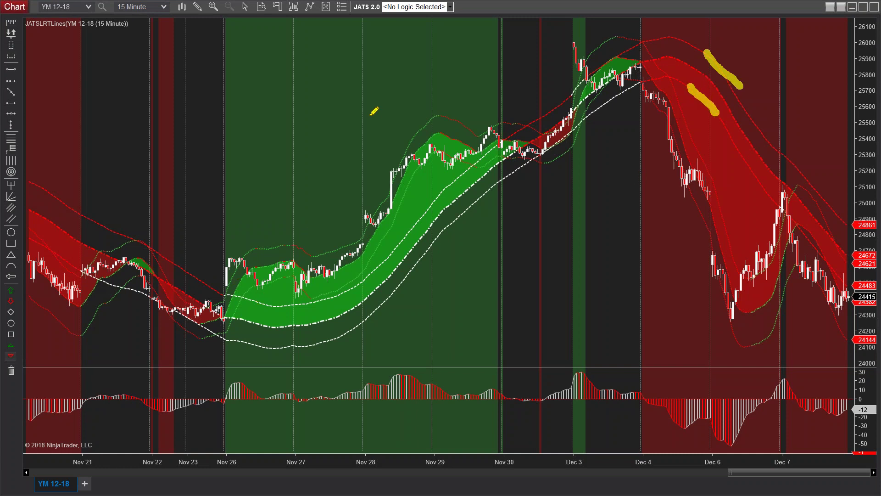
# Reopen the JATS 2.0 setup and enable LIN REG 1, FAST Upper 1 and FAST Lower 1 alongside the SLOW solvers
pyautogui.click(370, 9)
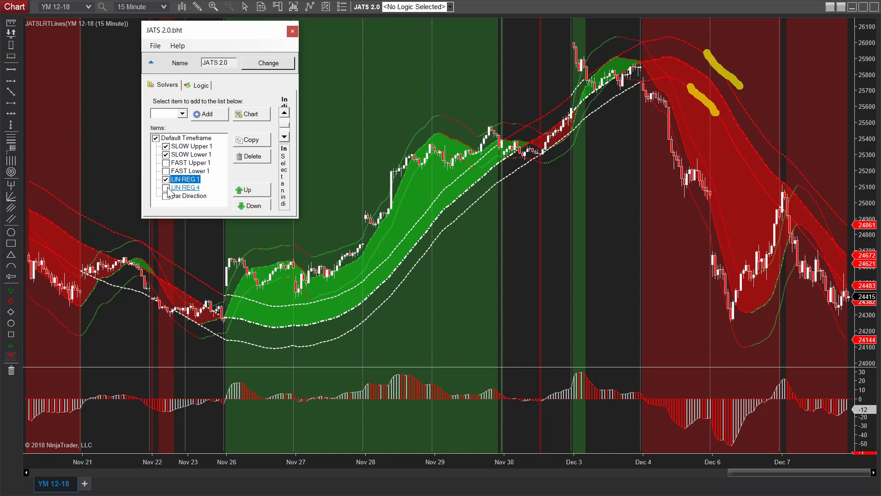
pyautogui.click(166, 164)
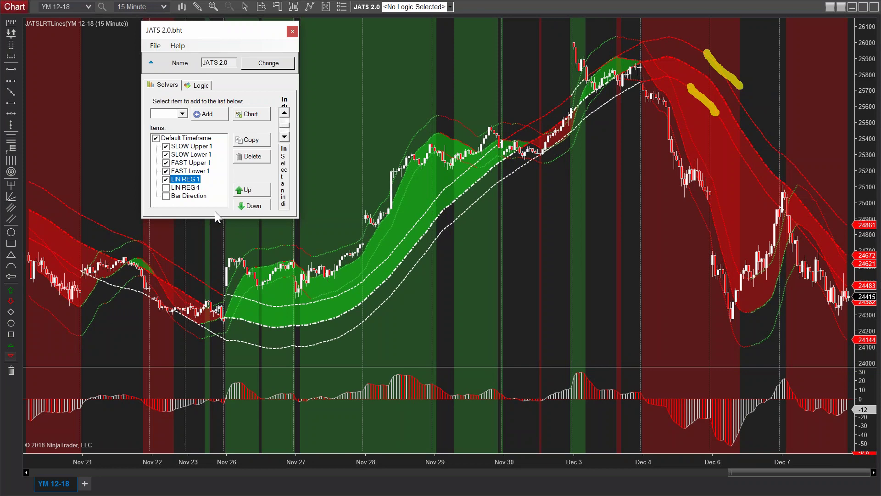
pyautogui.press('Escape')
pyautogui.press('Escape')
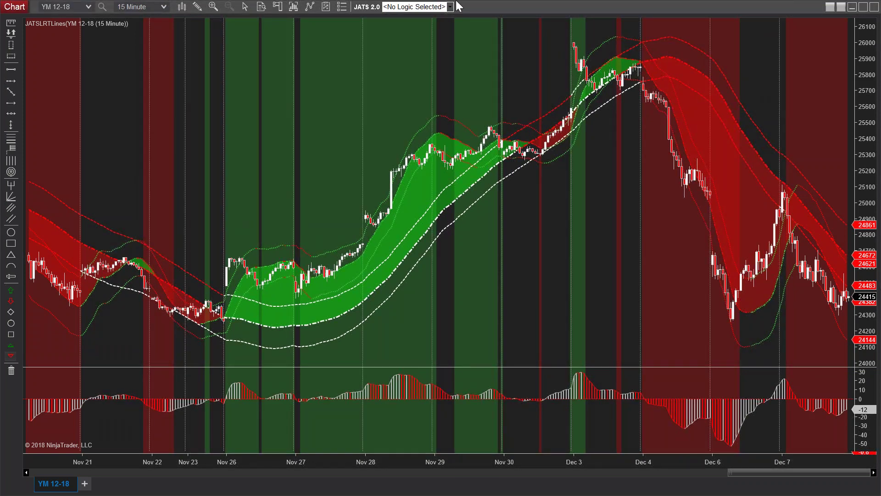
# Reopen the JATS 2.0 setup and add the Bar Direction and LIN REG 4 solvers to the enabled ones
pyautogui.click(355, 7)
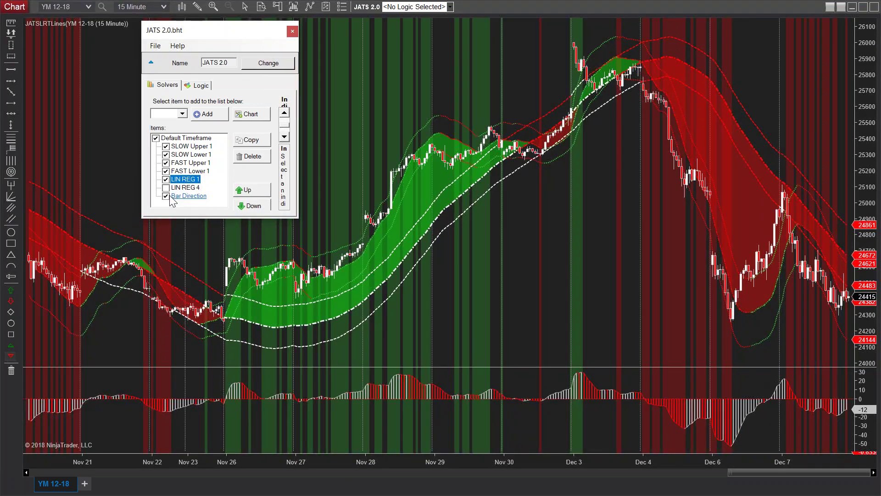
pyautogui.click(168, 188)
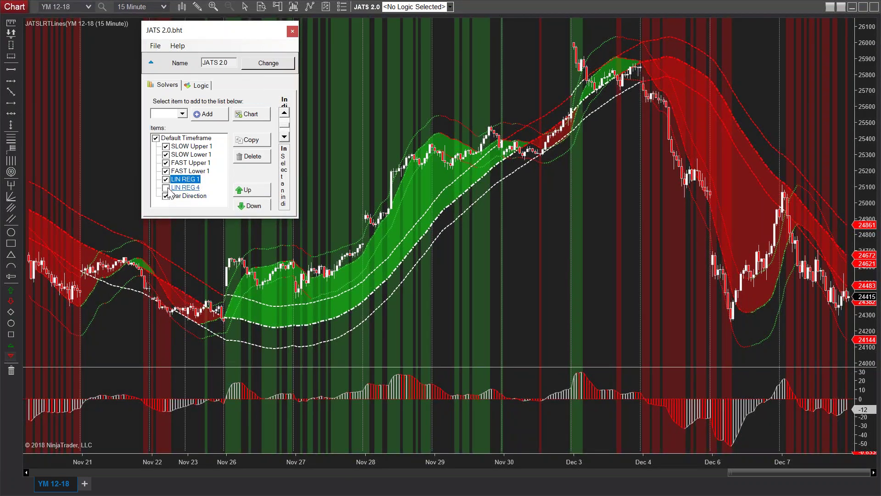
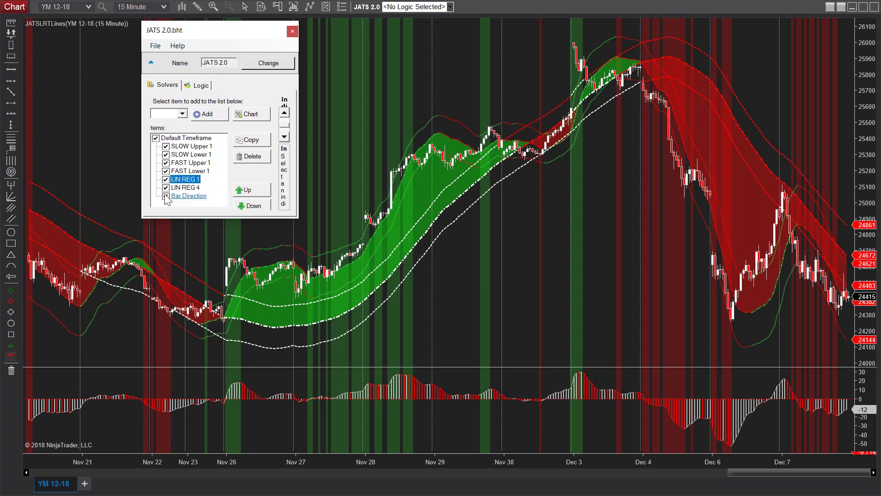
# Disable the LIN REG 4 solver, close the JATS 2.0 setup and review the signal bands back to Nov 7 on the widened chart
pyautogui.click(166, 187)
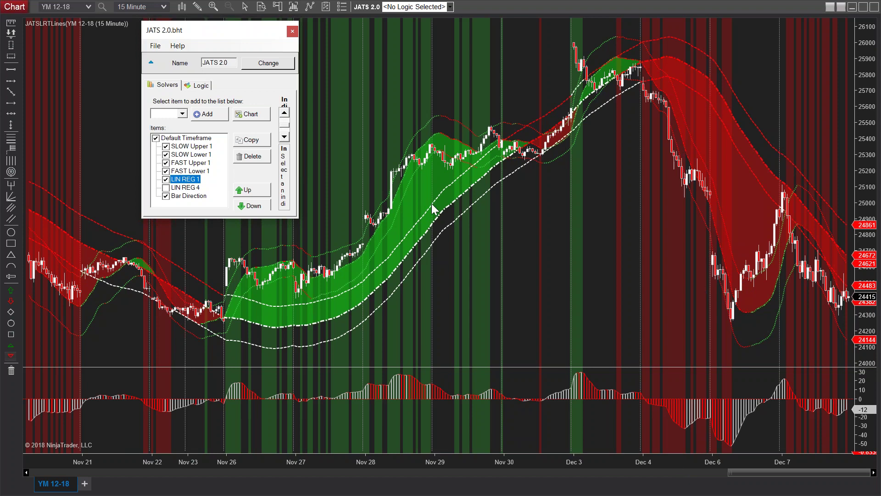
pyautogui.click(293, 32)
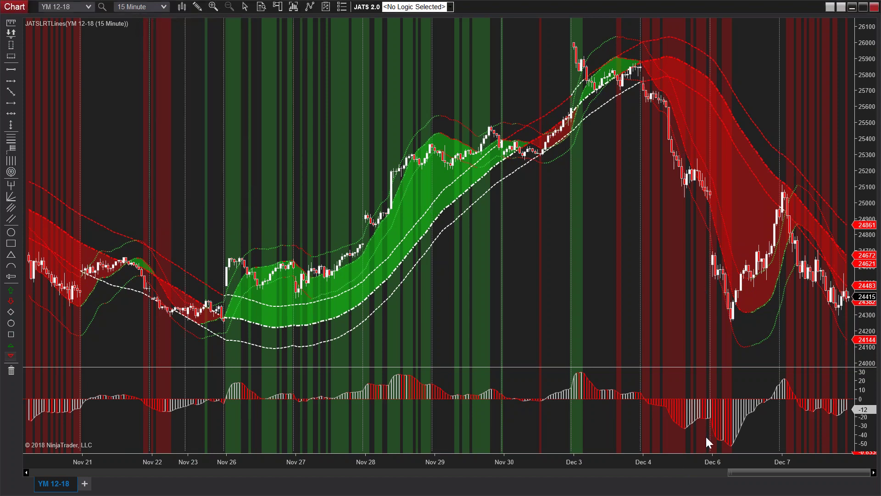
pyautogui.moveTo(697, 460); pyautogui.dragTo(451, 464)
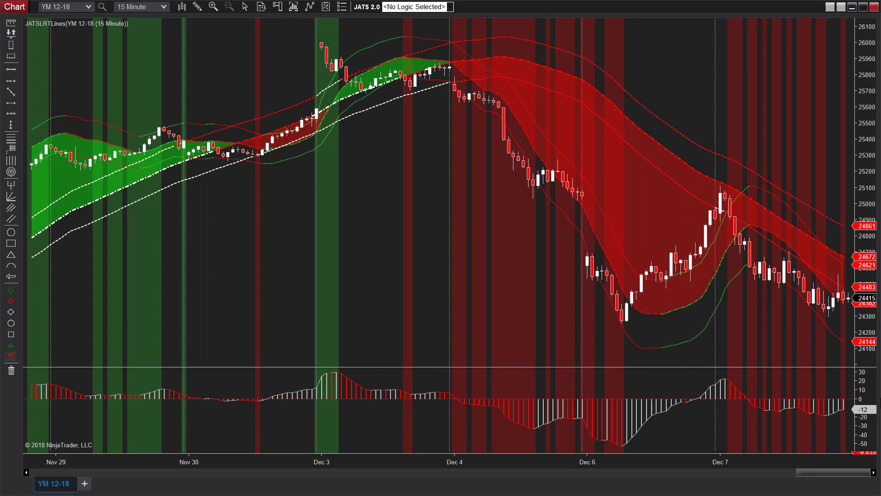
pyautogui.moveTo(836, 471); pyautogui.dragTo(780, 470)
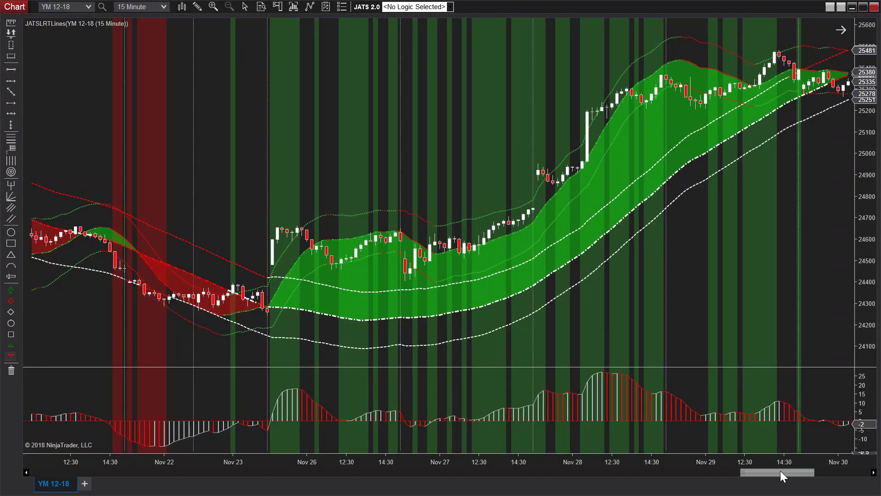
pyautogui.moveTo(780, 471); pyautogui.dragTo(652, 469)
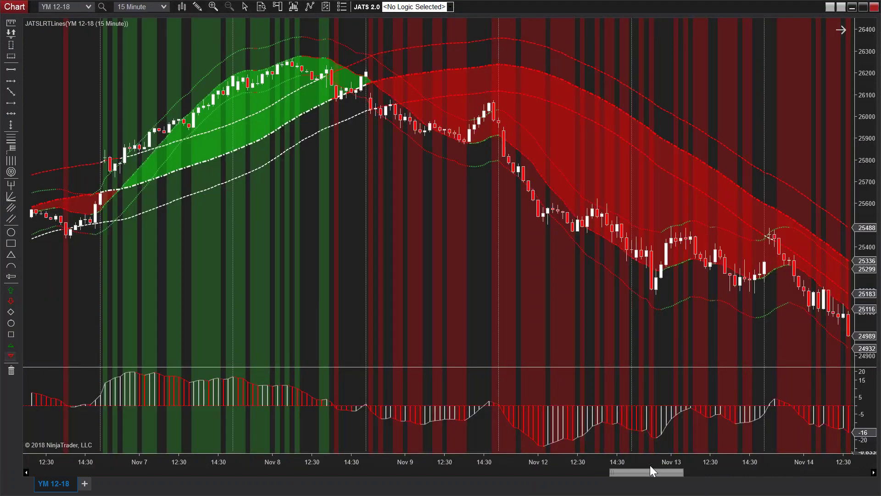
pyautogui.moveTo(650, 464); pyautogui.dragTo(856, 446)
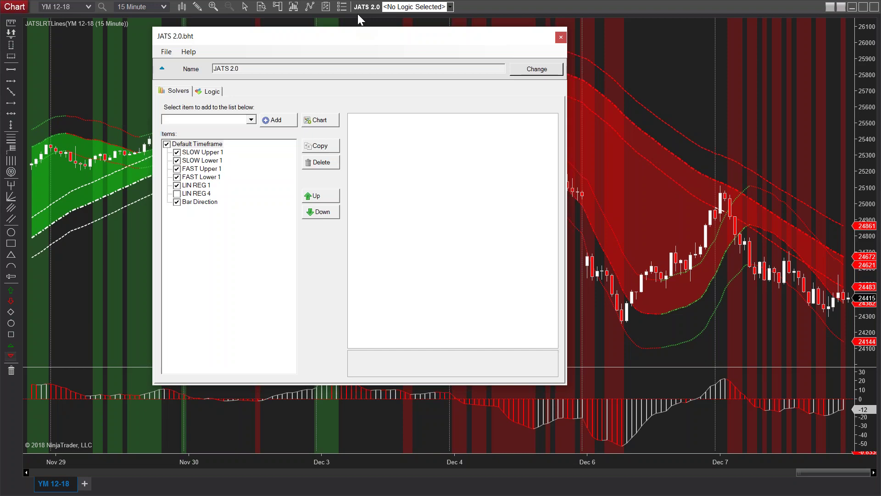
# Close the JATS 2.0 setup, circle the Dec 6 to Dec 7 price action with an ellipse and remove it again
pyautogui.moveTo(379, 36); pyautogui.dragTo(361, 130)
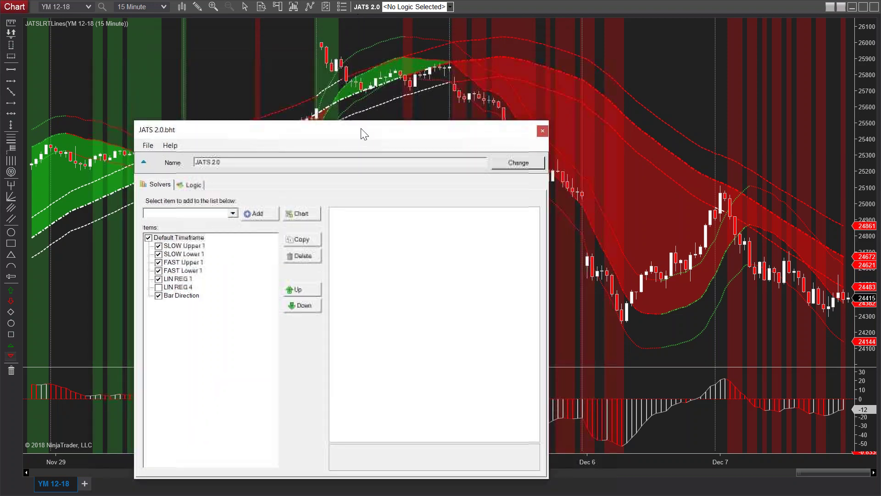
pyautogui.click(543, 131)
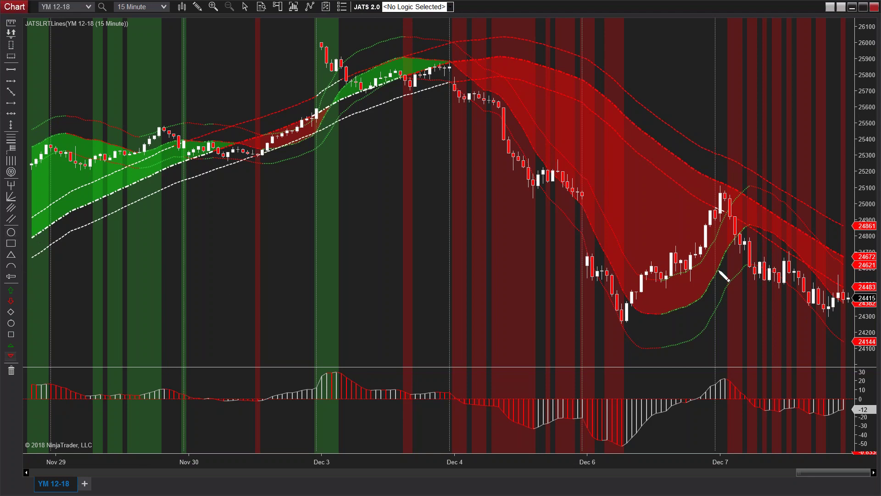
pyautogui.moveTo(575, 203); pyautogui.dragTo(844, 327)
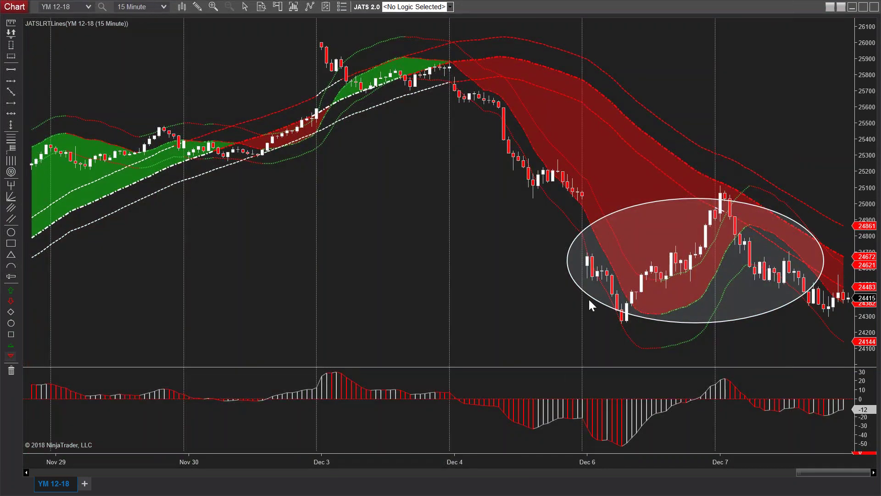
pyautogui.rightClick(588, 294)
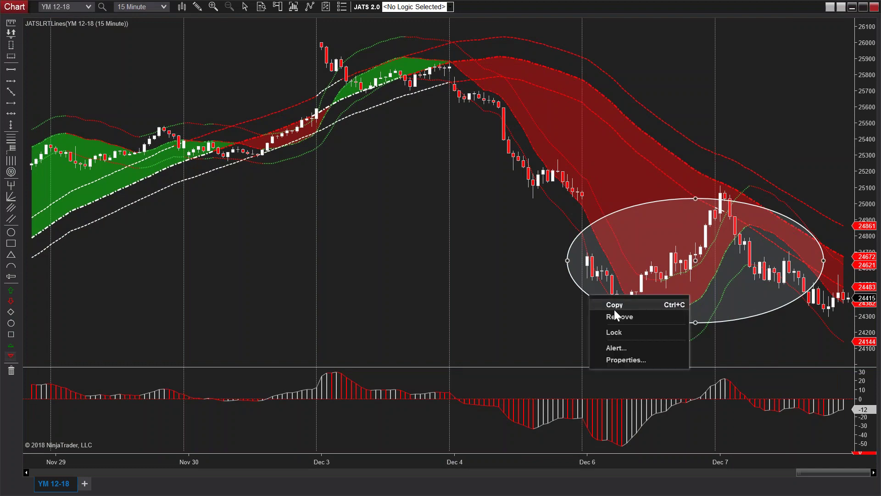
pyautogui.click(616, 316)
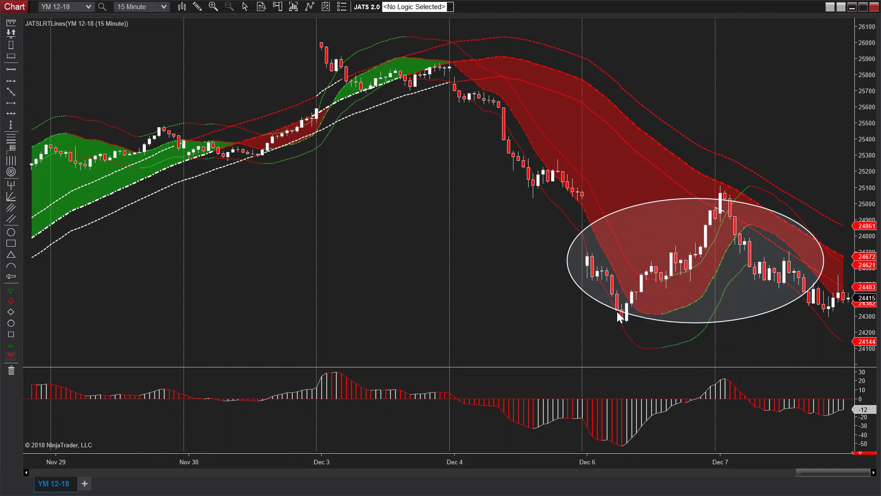
# In the JATS 2.0 setup, enable LIN REG 1, LIN REG 4, both SLOW solvers, both FAST solvers and Bar Direction
pyautogui.doubleClick(214, 159)
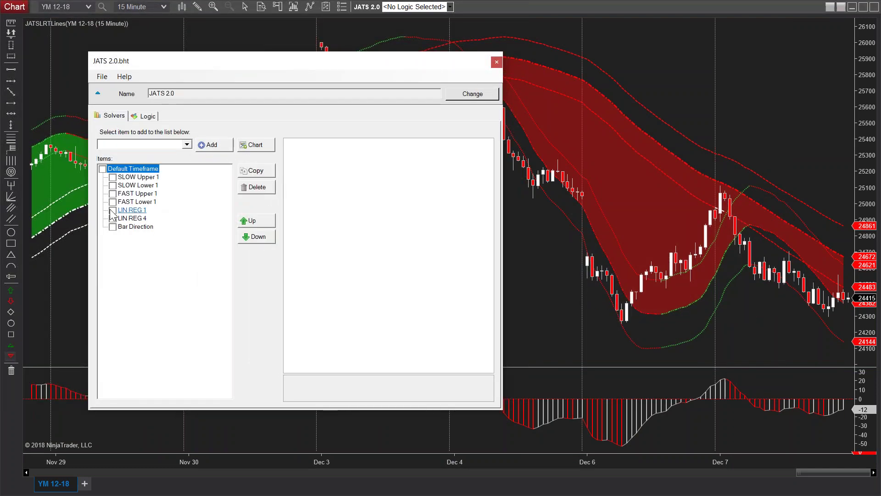
pyautogui.click(112, 210)
pyautogui.click(112, 218)
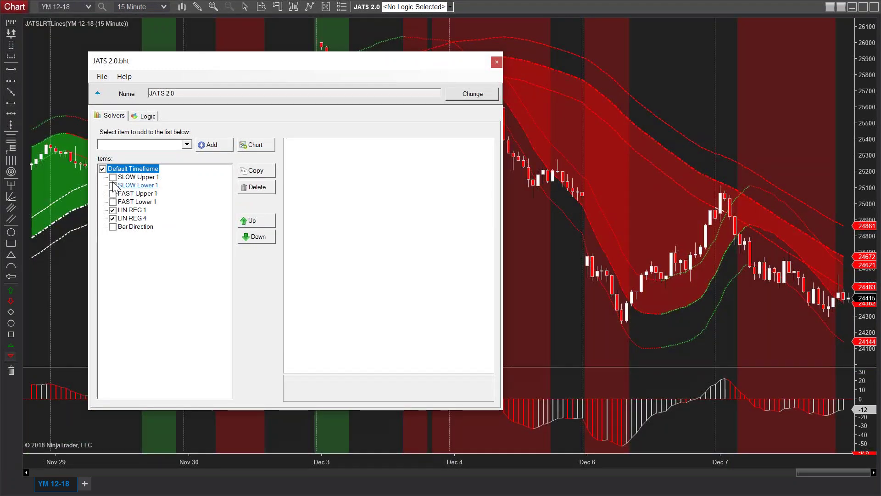
pyautogui.click(112, 177)
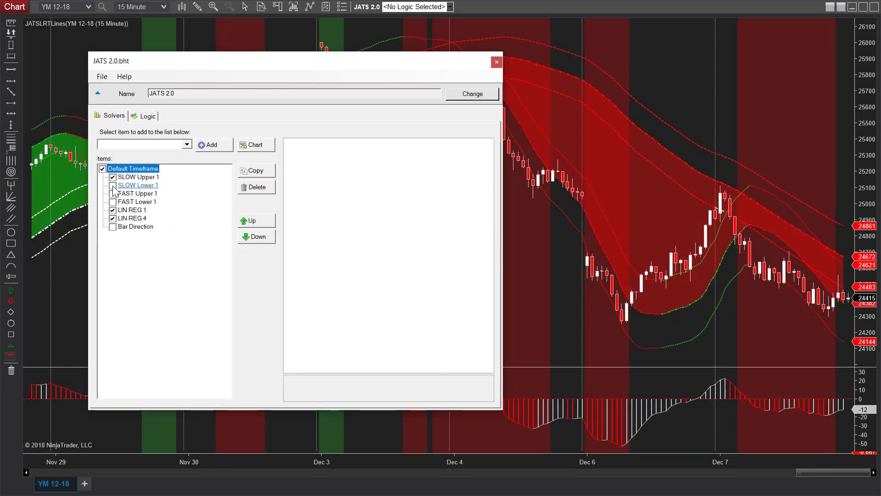
pyautogui.click(112, 186)
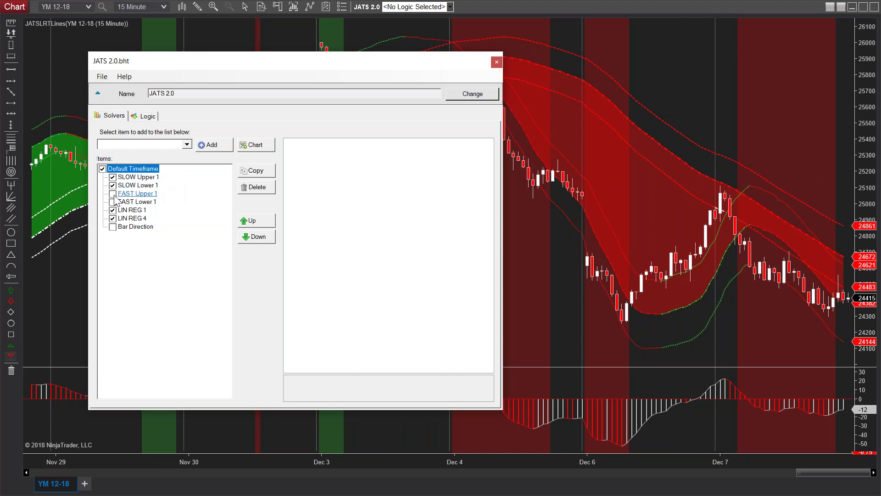
pyautogui.click(112, 194)
pyautogui.click(112, 202)
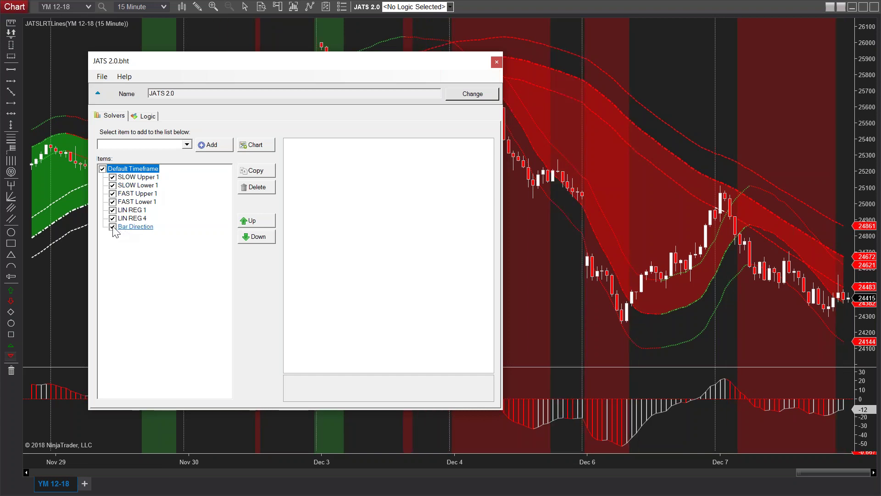
# Try the combination without the SLOW solvers, restore them, and disable FAST Upper 1, FAST Lower 1 and Bar Direction
pyautogui.click(113, 186)
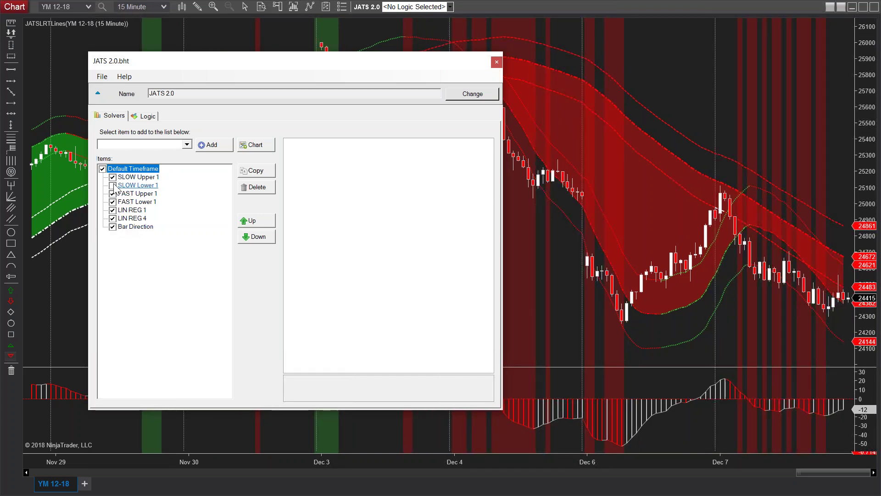
pyautogui.click(112, 177)
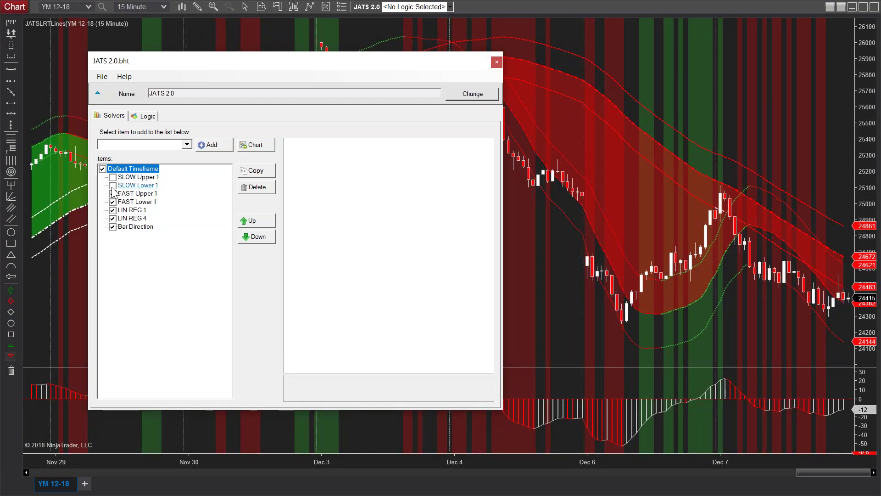
pyautogui.click(113, 194)
pyautogui.click(112, 202)
pyautogui.click(112, 185)
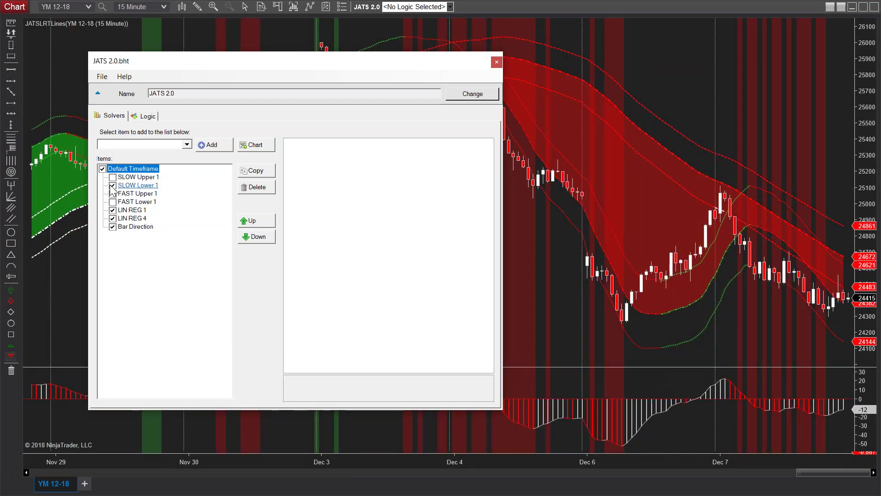
pyautogui.click(113, 178)
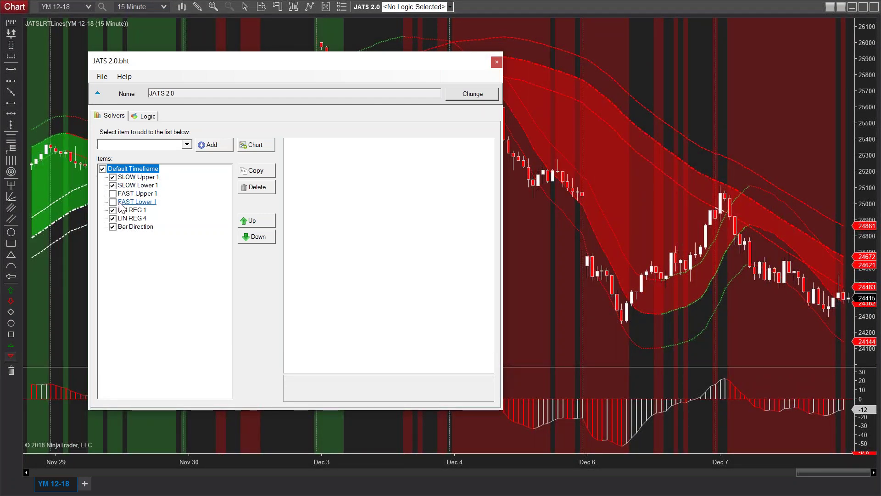
pyautogui.click(113, 227)
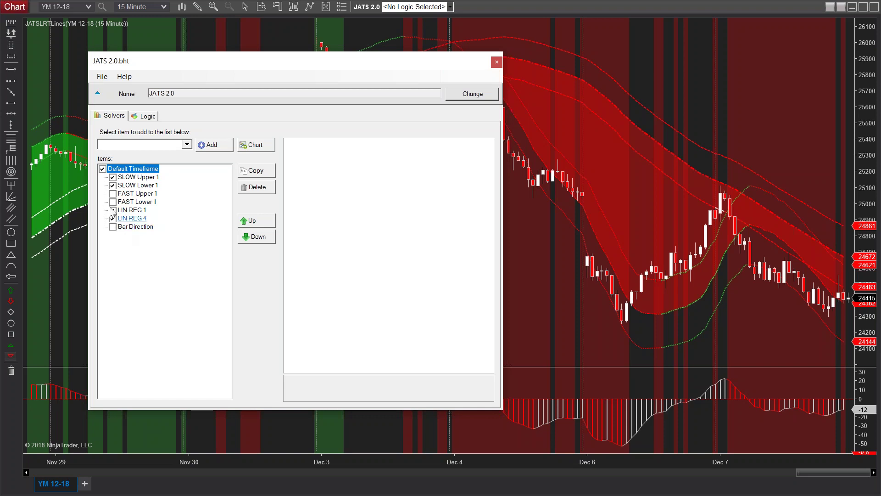
# Compare the signals with SLOW Upper 1 and SLOW Lower 1 toggled, keep both enabled and review the chart back to Nov 26
pyautogui.click(113, 177)
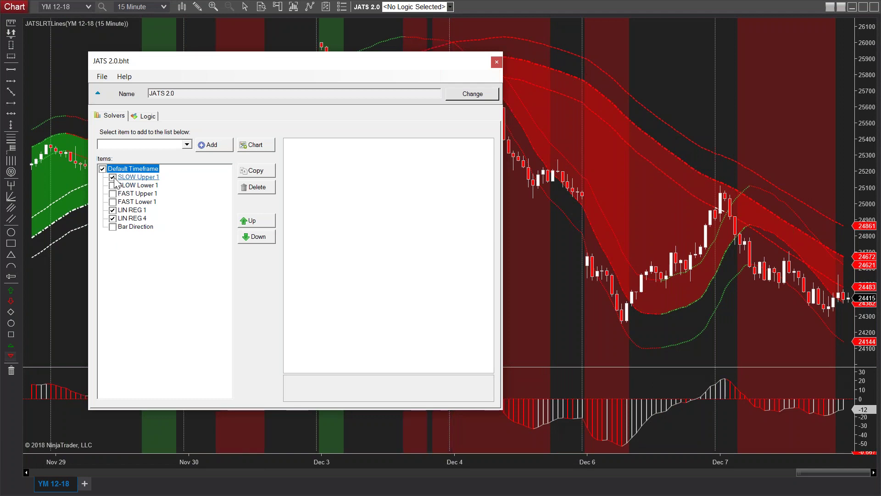
pyautogui.click(113, 186)
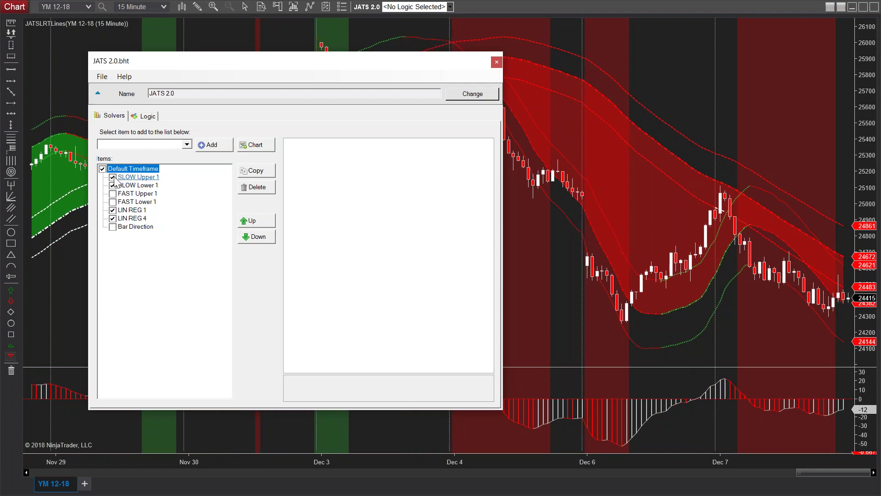
pyautogui.moveTo(326, 73); pyautogui.dragTo(571, 403)
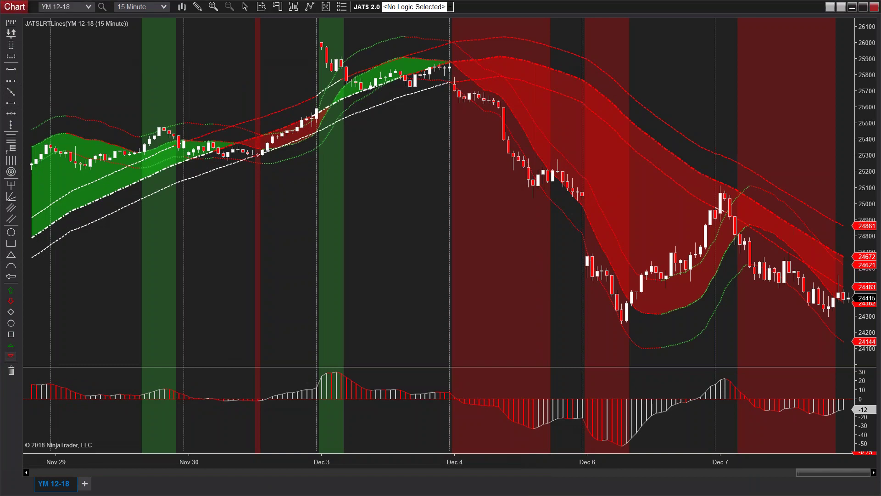
pyautogui.scroll(-5, 643, 473)
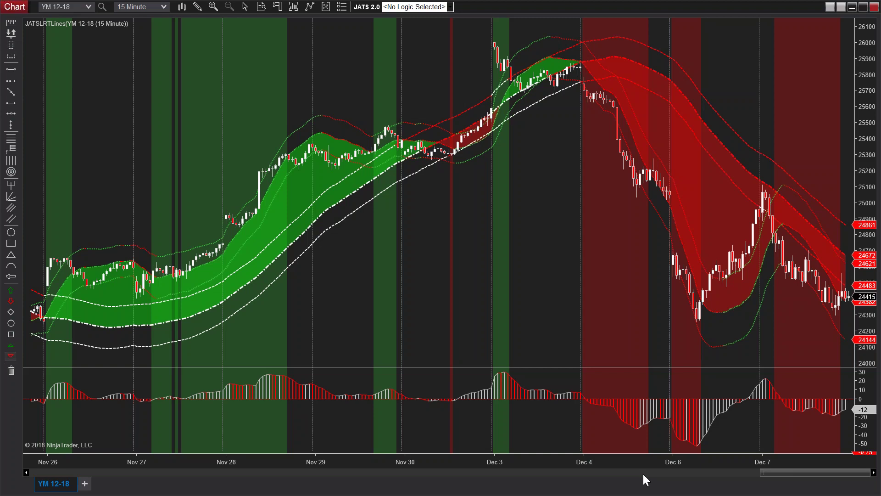
# Switch to the browser, open the J Auto Trading Strategies site and review its Ninja Webinar page
pyautogui.moveTo(18, 64); pyautogui.dragTo(555, 133)
pyautogui.doubleClick(555, 134)
pyautogui.click(50, 48)
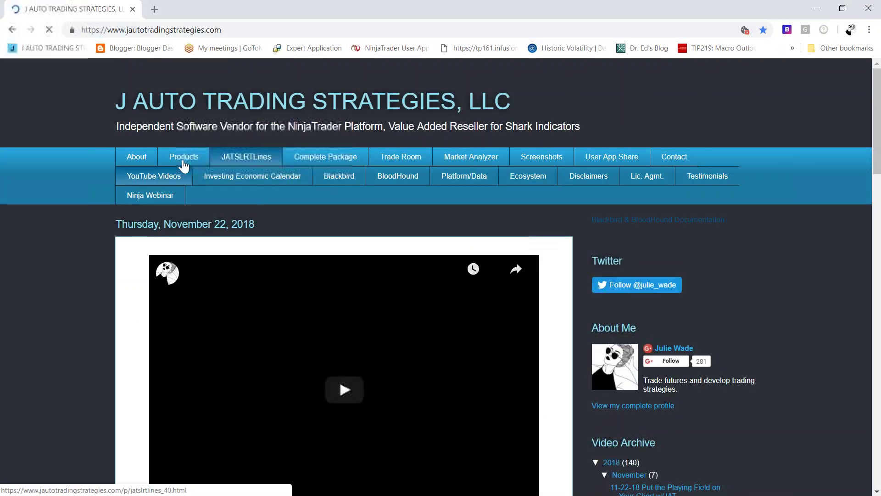
pyautogui.click(157, 198)
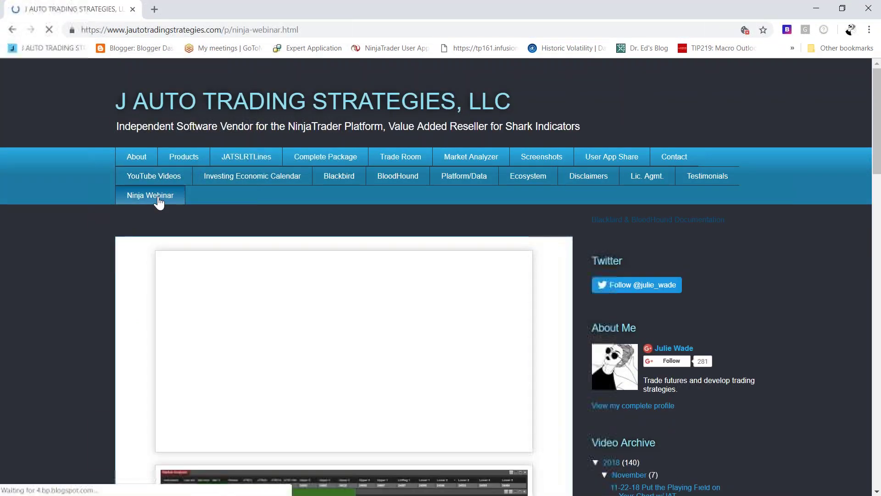
pyautogui.scroll(-8, 351, 357)
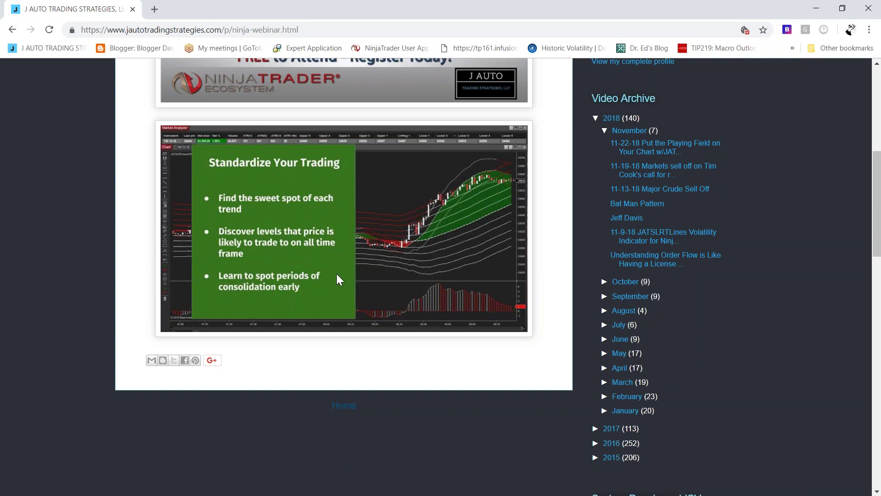
pyautogui.scroll(4, 408, 245)
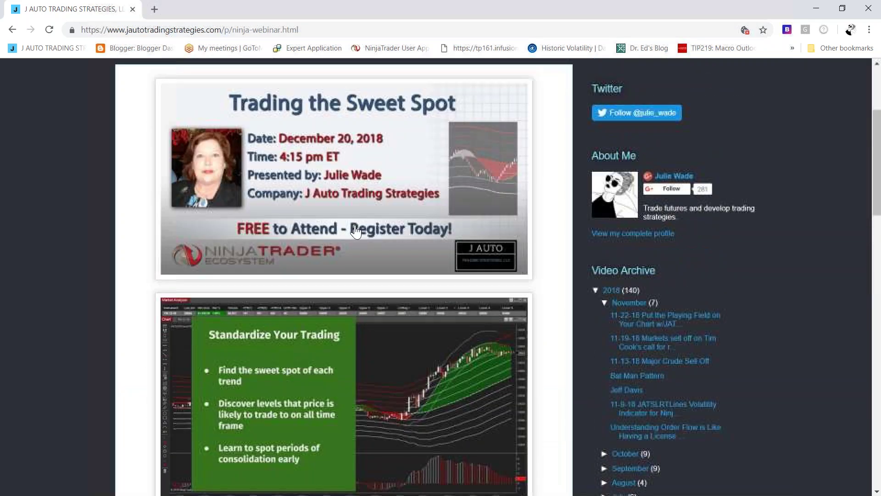
# Open the Trading the Sweet Spot webinar registration page, review its session topics and close it
pyautogui.click(409, 245)
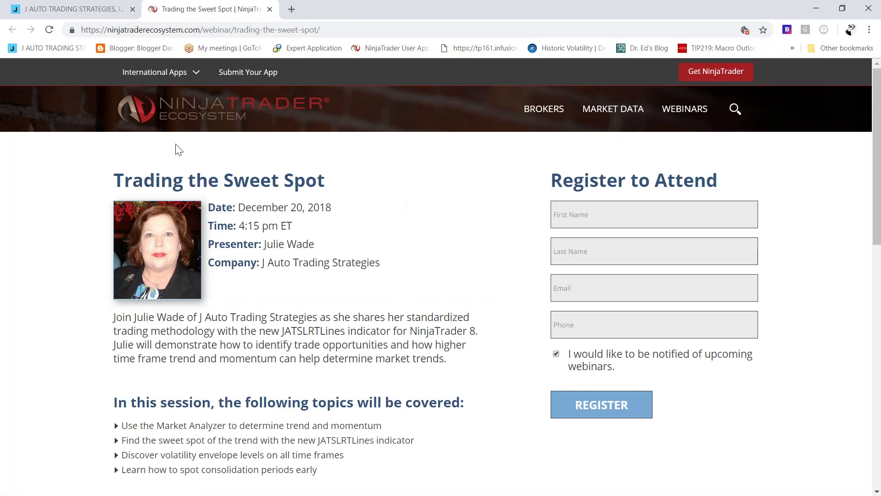
pyautogui.scroll(-5, 179, 150)
pyautogui.scroll(4, 221, 248)
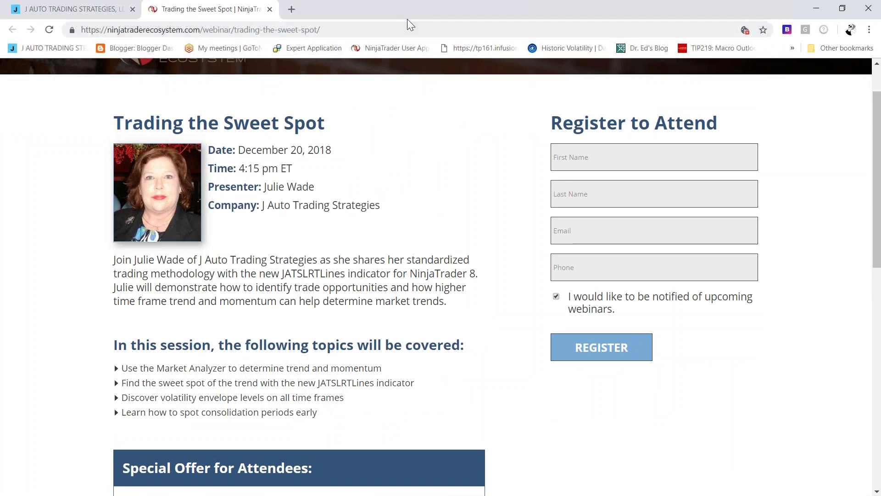
pyautogui.click(270, 9)
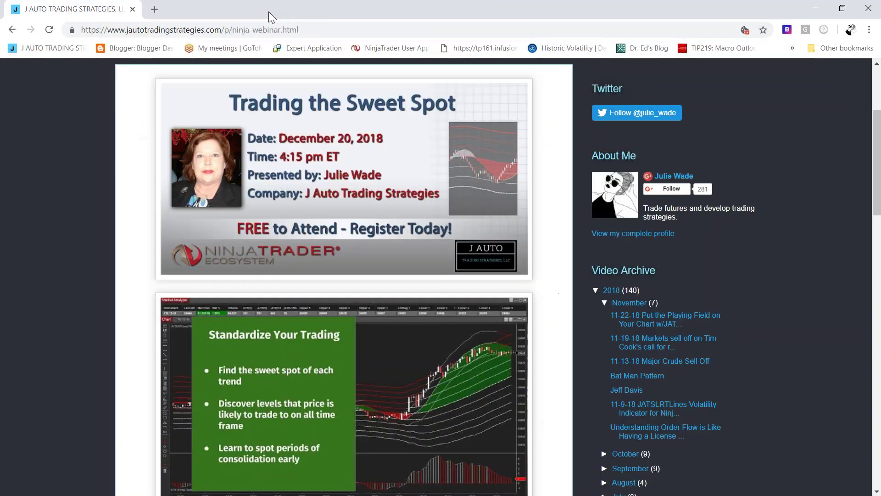
# Open the site's Products page and review the JATSLRTLines subscriptions, the JATS Complete Package Bundle and the license offers
pyautogui.scroll(4, 316, 207)
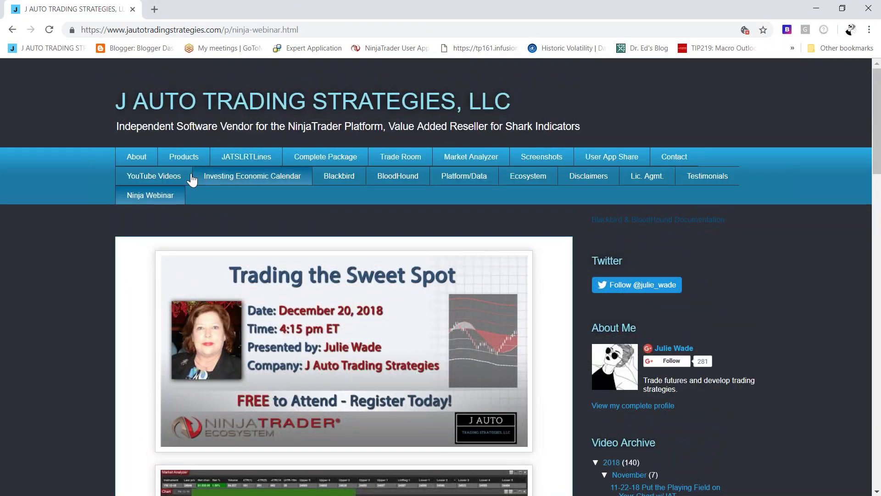
pyautogui.click(175, 158)
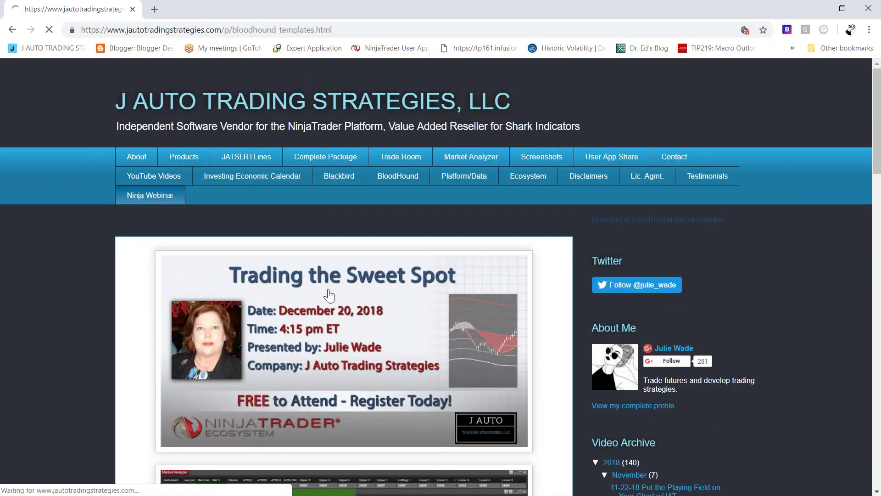
pyautogui.scroll(-10, 329, 291)
pyautogui.scroll(-15, 327, 295)
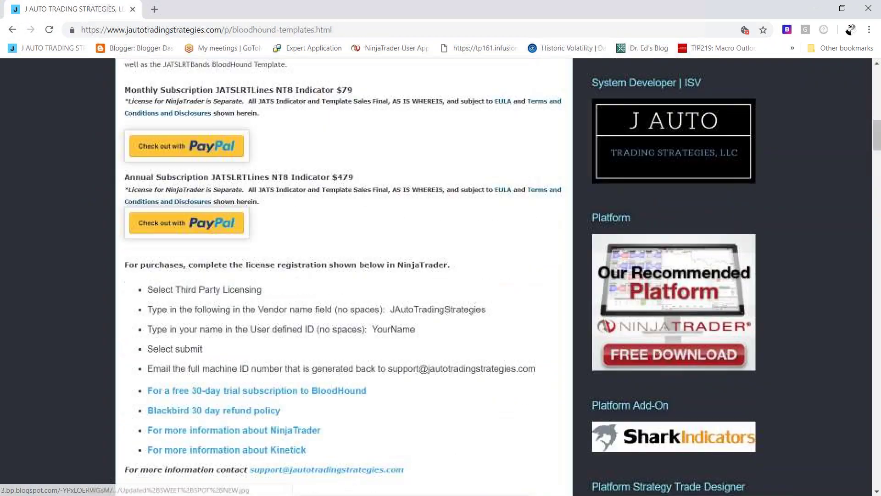
pyautogui.scroll(-15, 327, 295)
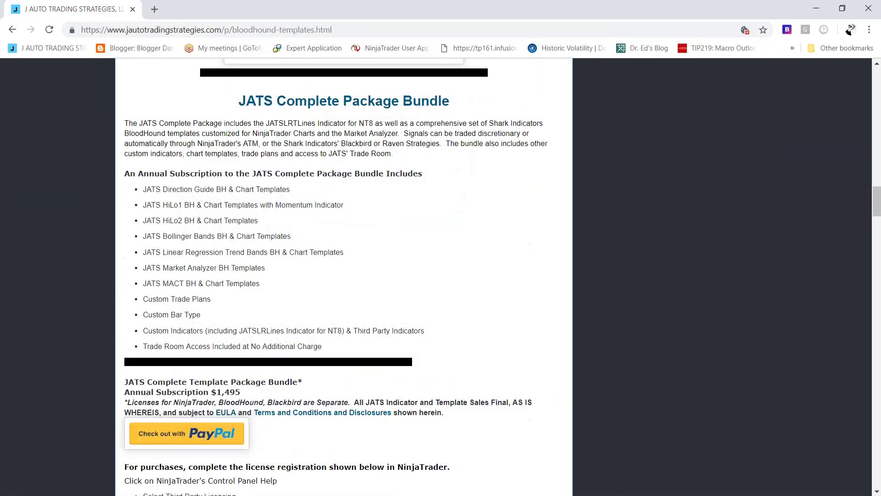
pyautogui.scroll(-1, 344, 276)
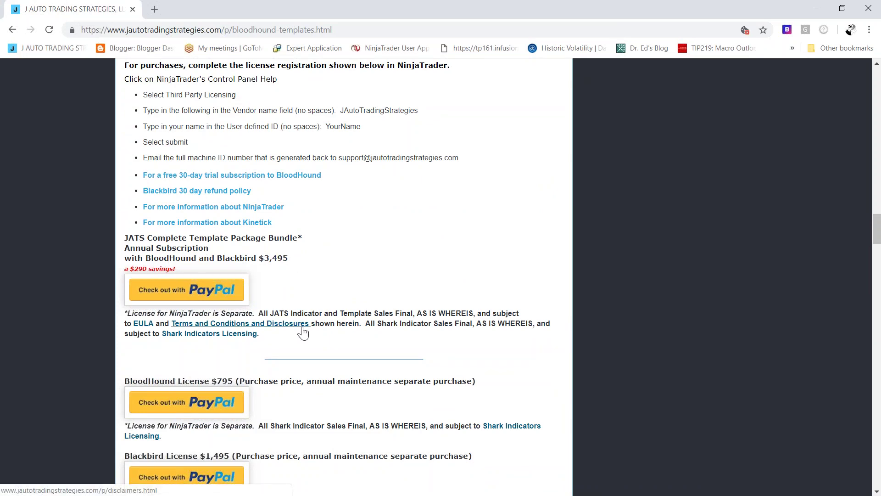
pyautogui.scroll(20, 303, 331)
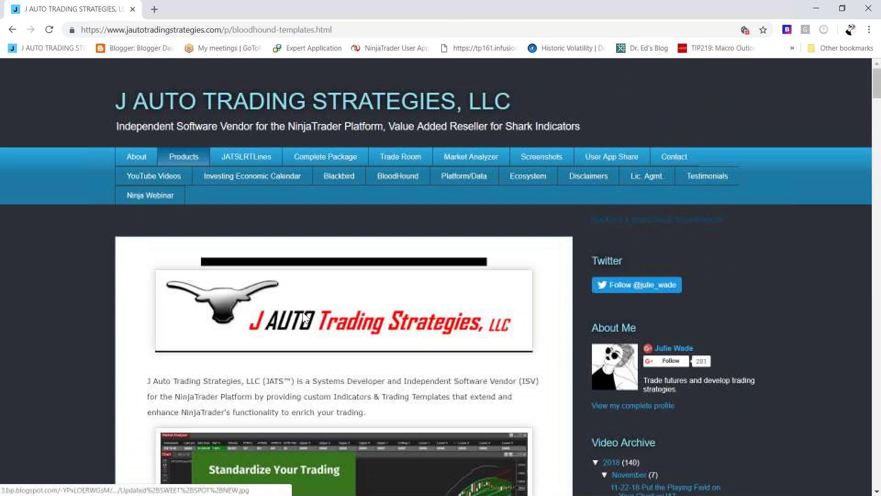